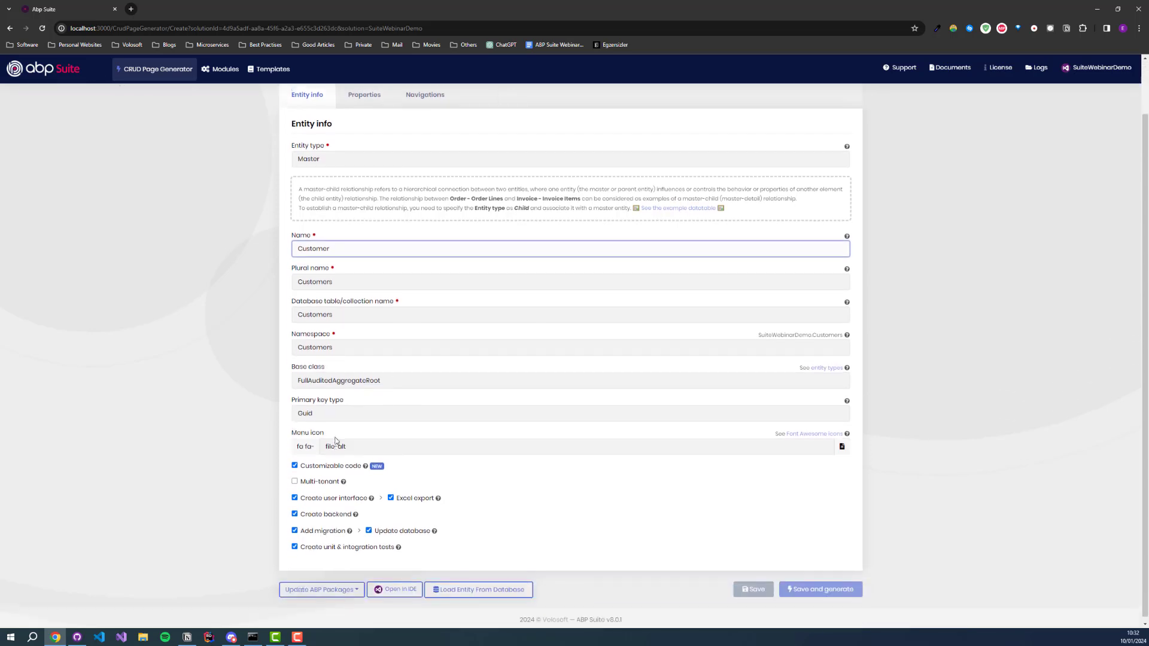
Step: Set the Customer entity's menu icon to user and add a required string property called Name
{"action": "left_click_drag", "start_coordinate": [347, 443], "coordinate": [316, 444]}
{"action": "type", "text": "user"}
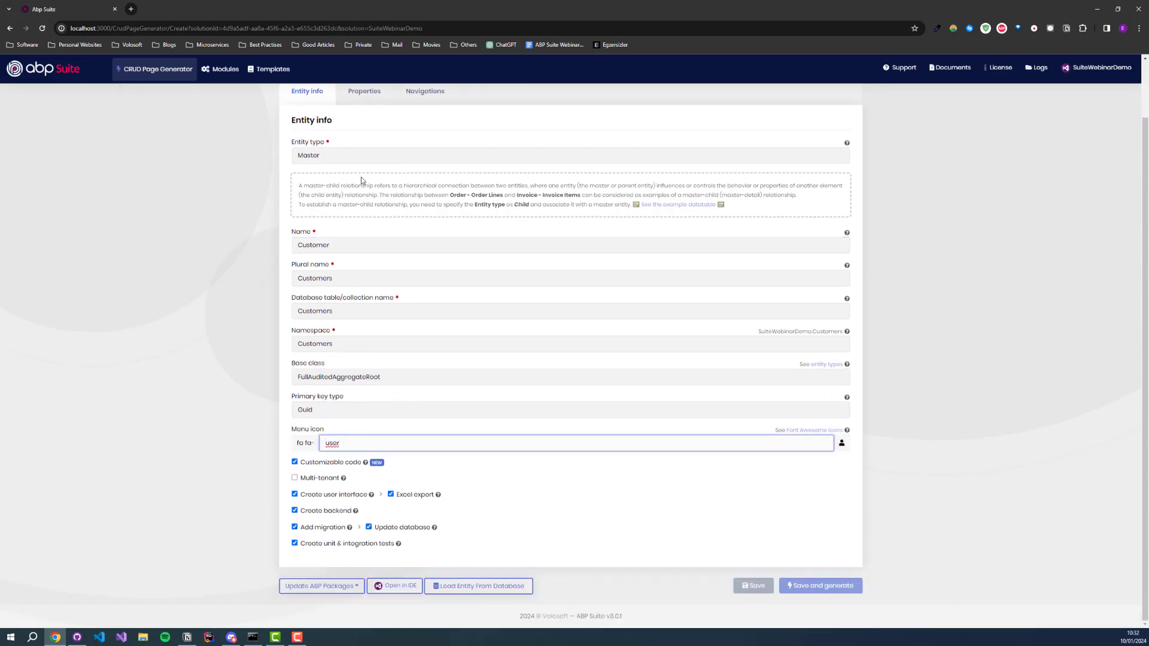
{"action": "scroll", "coordinate": [361, 180], "scroll_direction": "up", "scroll_amount": 2}
{"action": "left_click", "coordinate": [366, 161]}
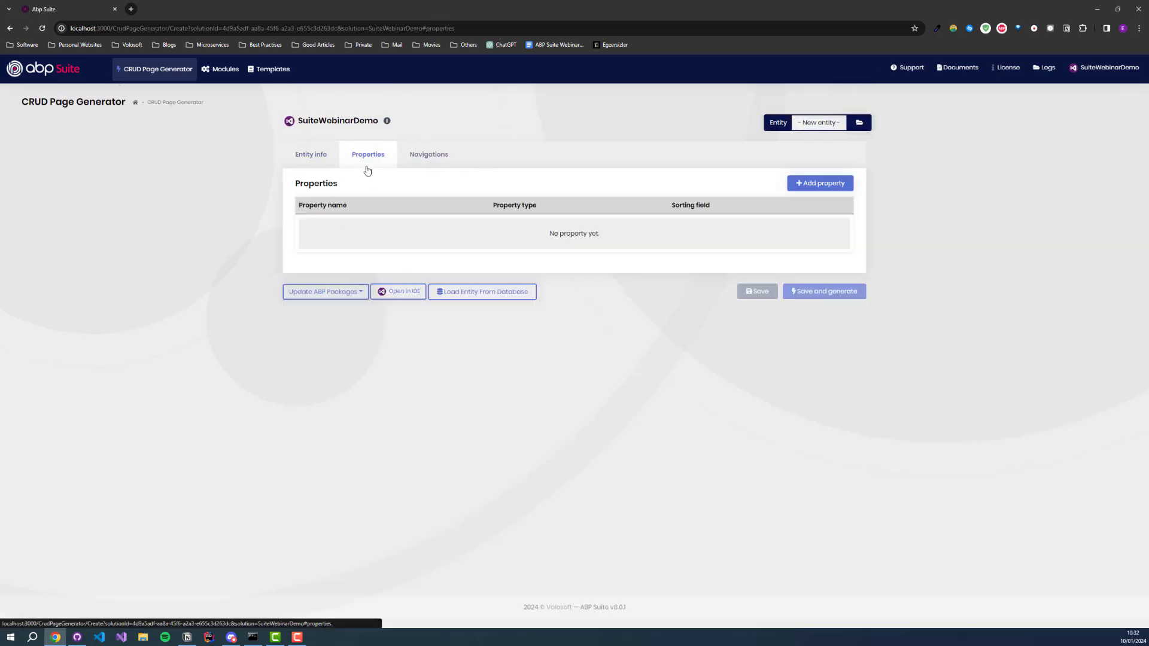
{"action": "left_click", "coordinate": [819, 187]}
{"action": "type", "text": "Name"}
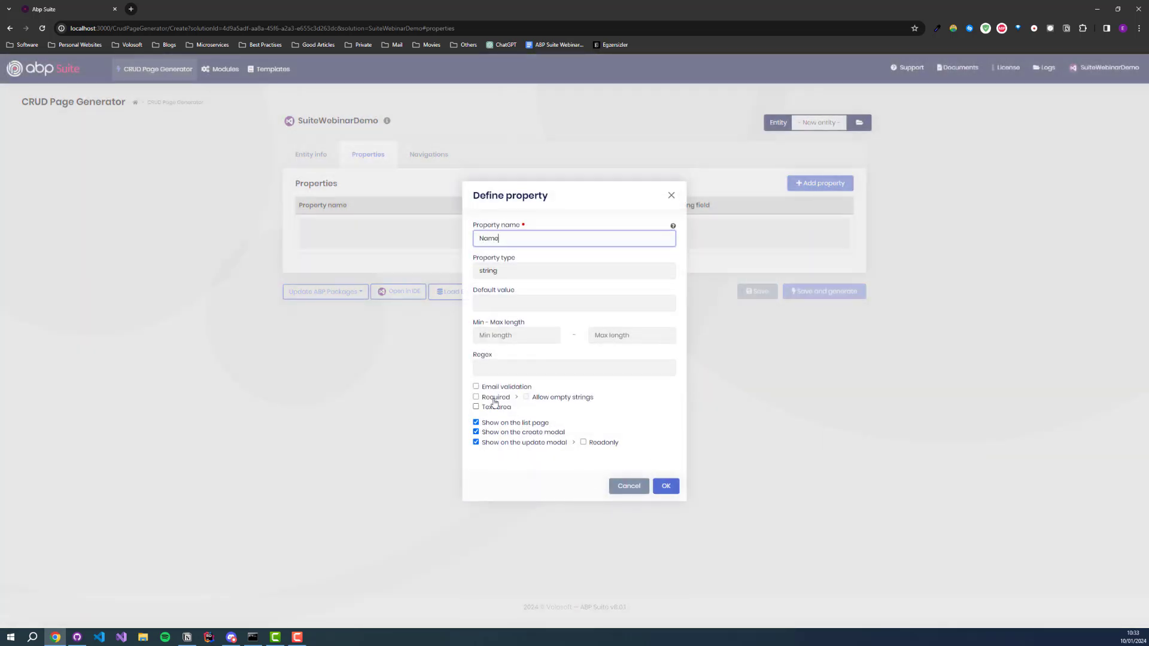
{"action": "left_click", "coordinate": [494, 400]}
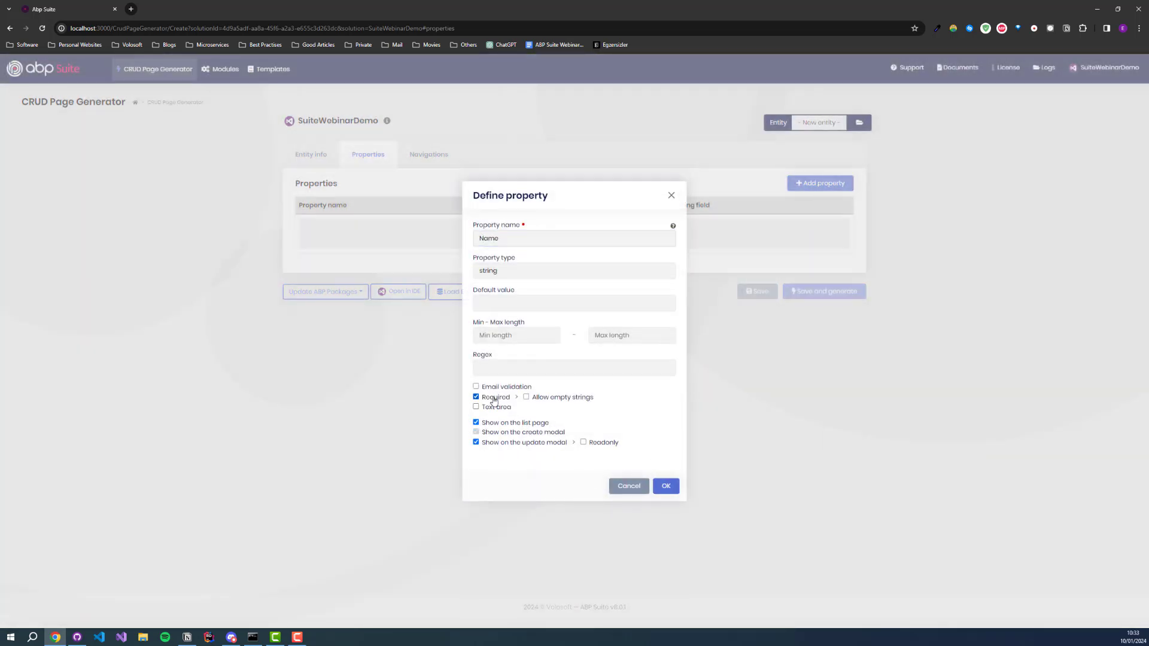
{"action": "left_click", "coordinate": [666, 486]}
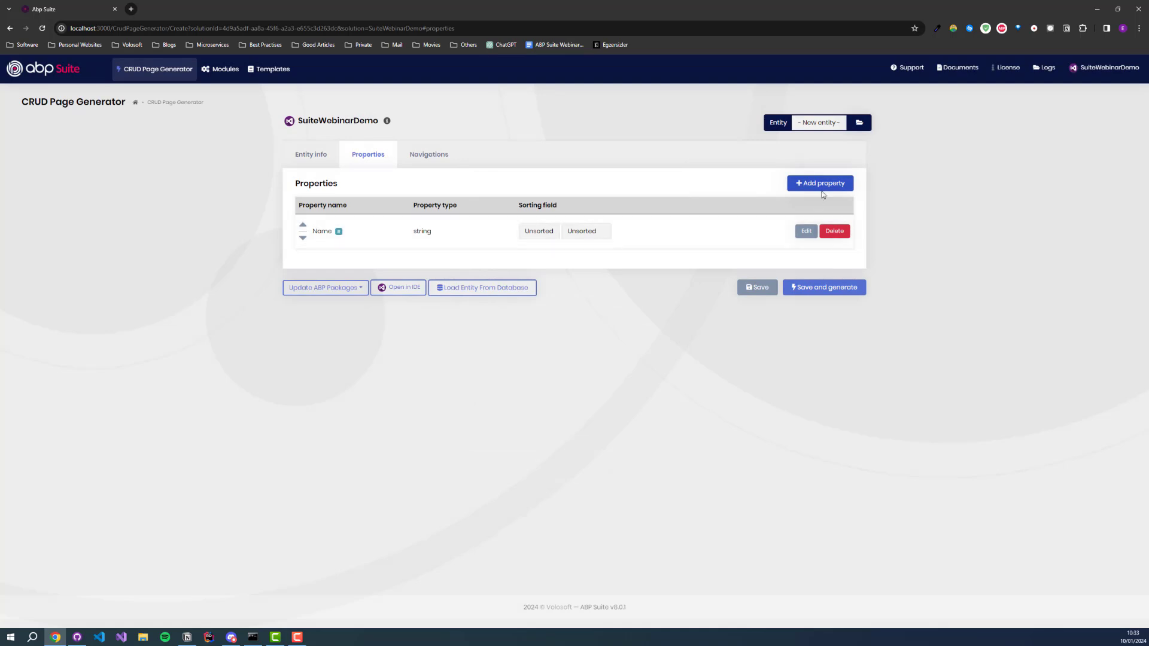
Step: Add a required string property called LastName to the Customer entity
{"action": "left_click", "coordinate": [824, 188]}
{"action": "type", "text": "LastName"}
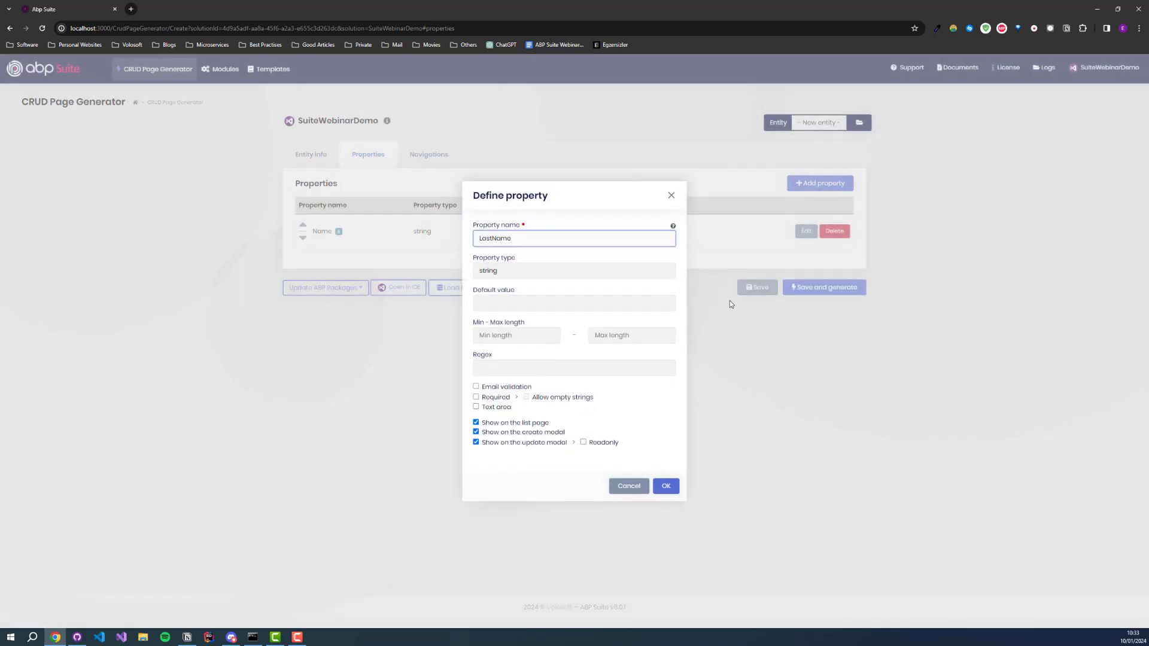
{"action": "left_click", "coordinate": [488, 399]}
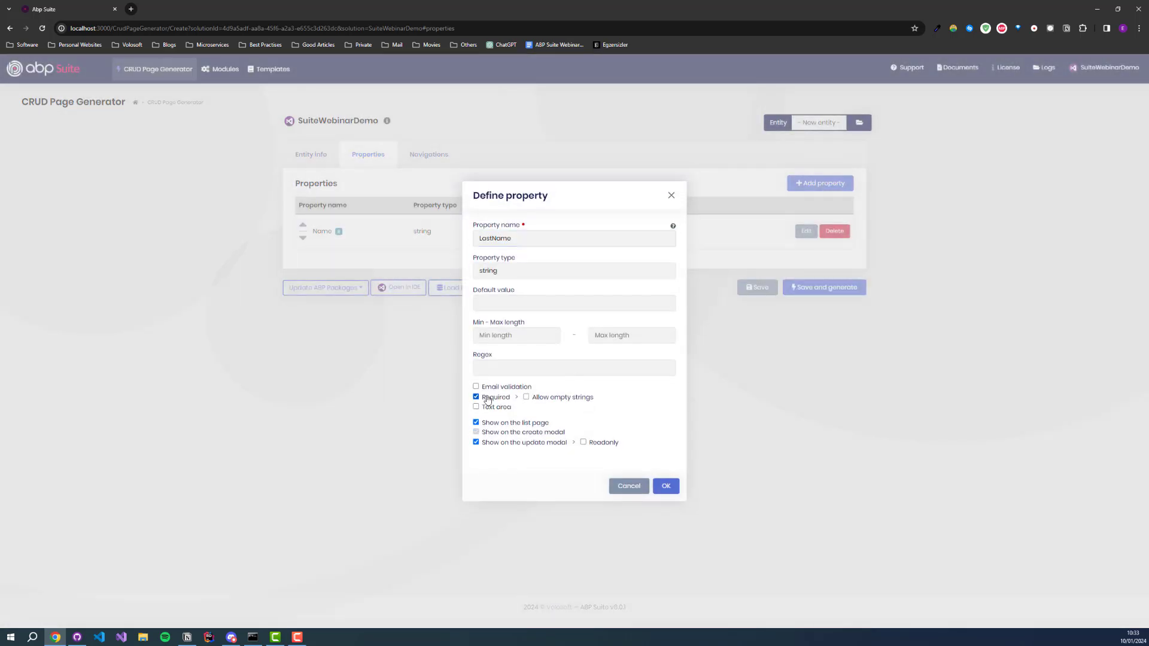
{"action": "left_click", "coordinate": [661, 485]}
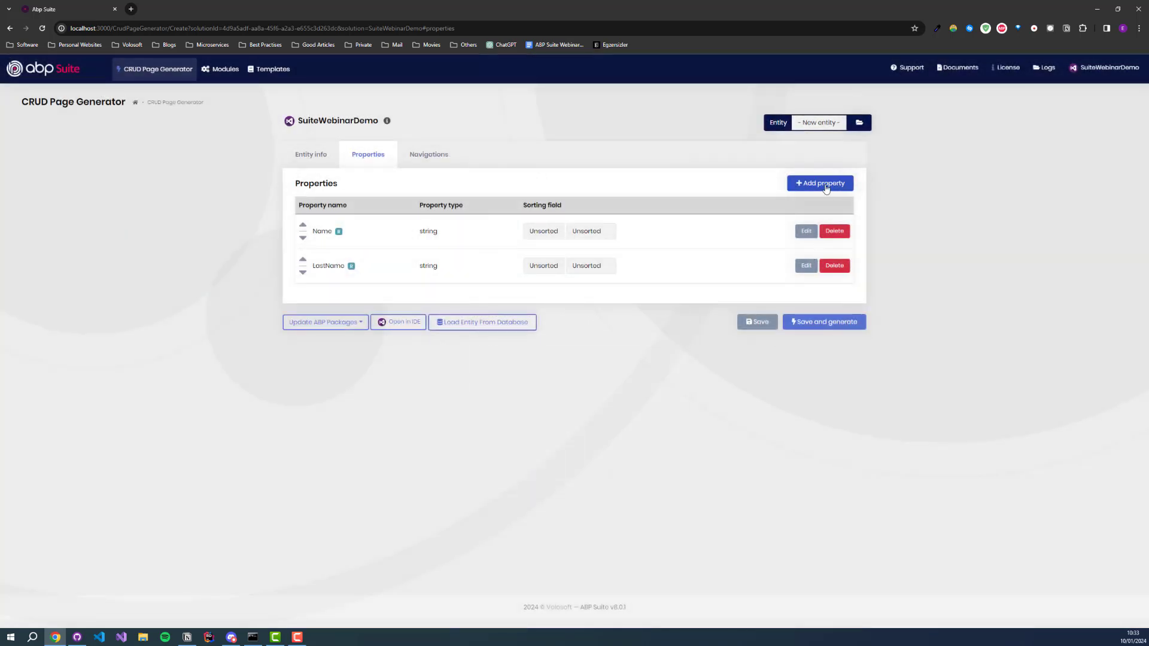
Step: Add a property called BirthDate of type DateTime to the Customer entity
{"action": "left_click", "coordinate": [826, 188]}
{"action": "type", "text": "BirthDate"}
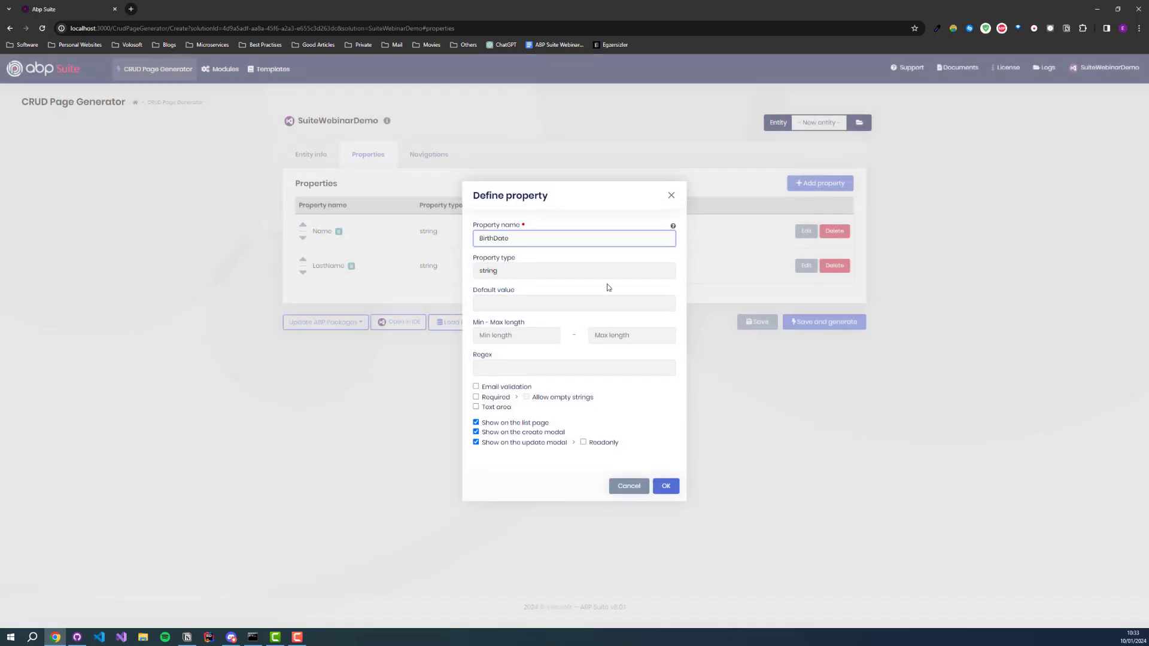
{"action": "left_click", "coordinate": [605, 272]}
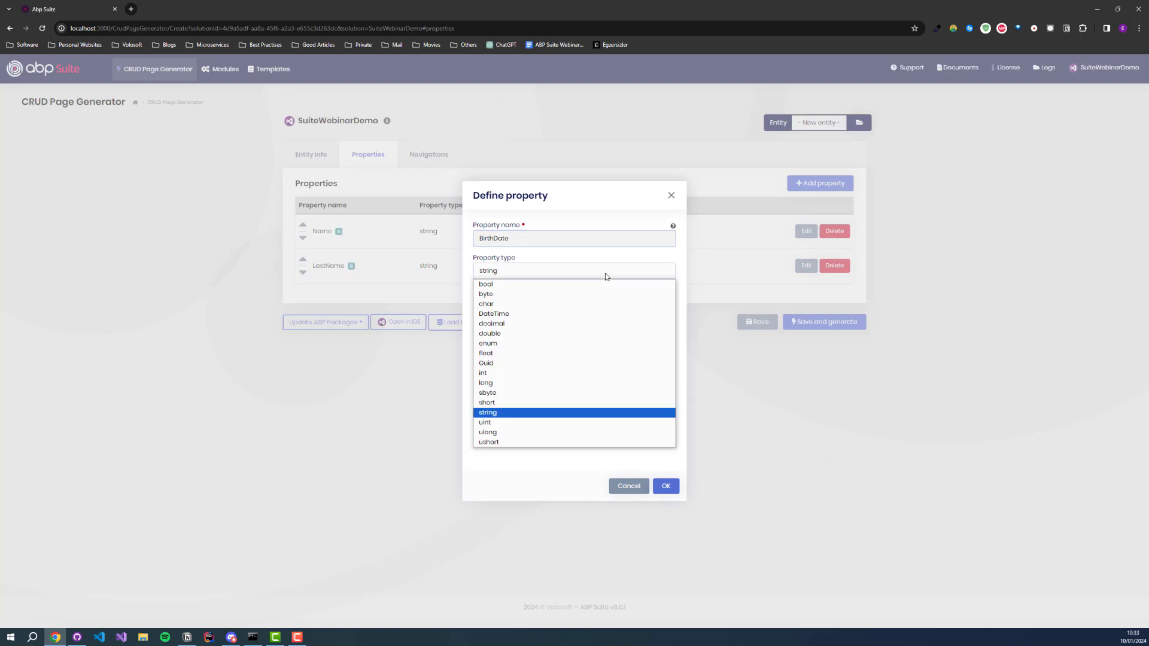
{"action": "left_click", "coordinate": [545, 313]}
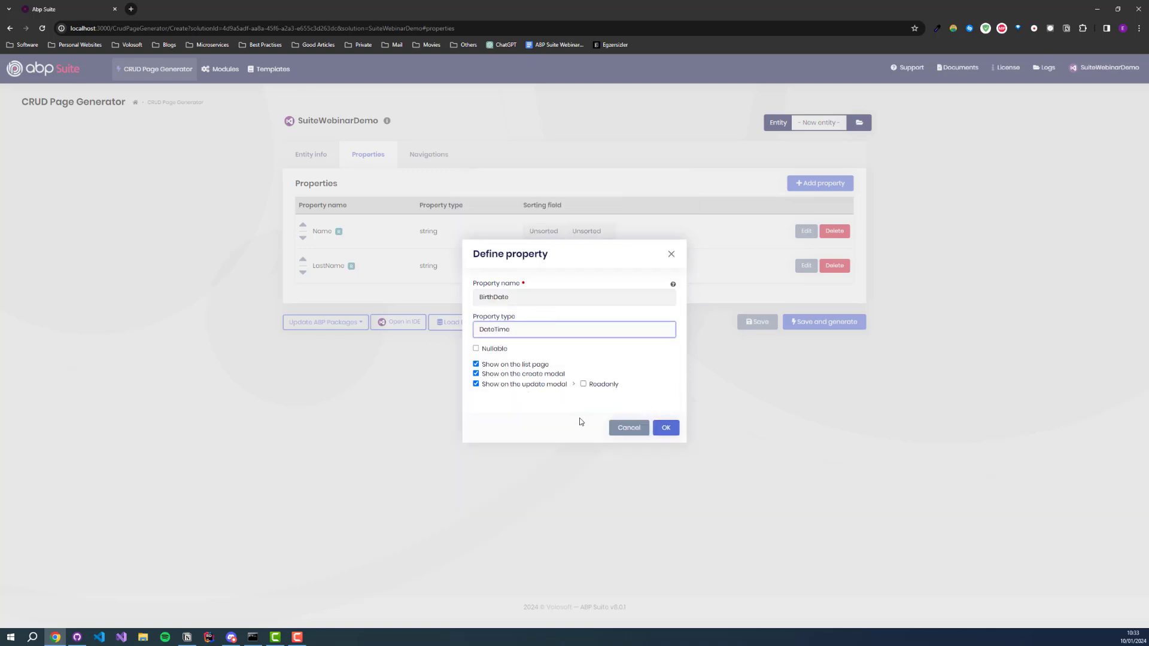
{"action": "left_click", "coordinate": [666, 427]}
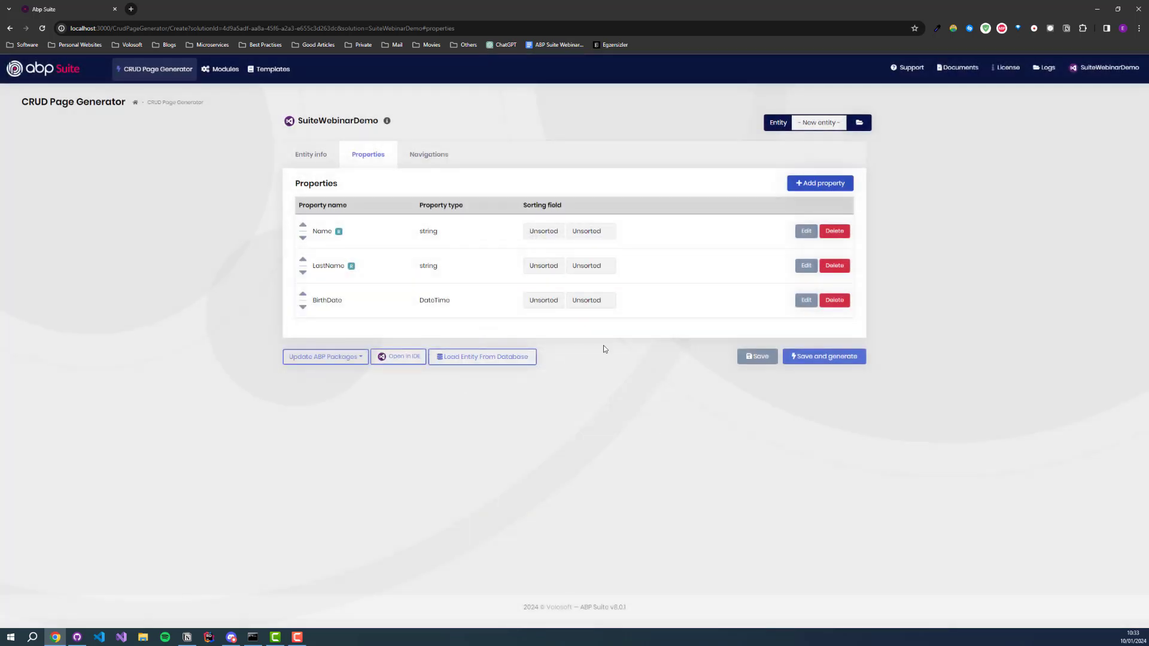
Step: Save the Customer entity and generate its code, leaving navigations empty and the entity options unchanged
{"action": "left_click", "coordinate": [444, 155]}
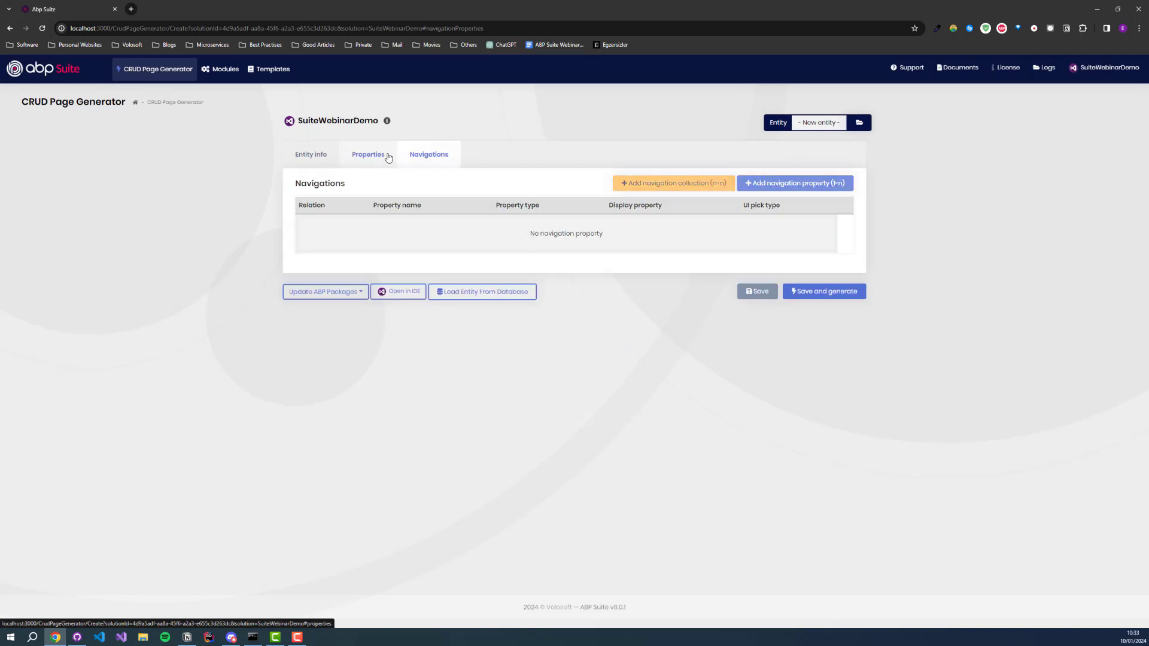
{"action": "left_click", "coordinate": [388, 156]}
{"action": "left_click", "coordinate": [327, 161]}
{"action": "scroll", "coordinate": [778, 359], "scroll_direction": "down", "scroll_amount": 2}
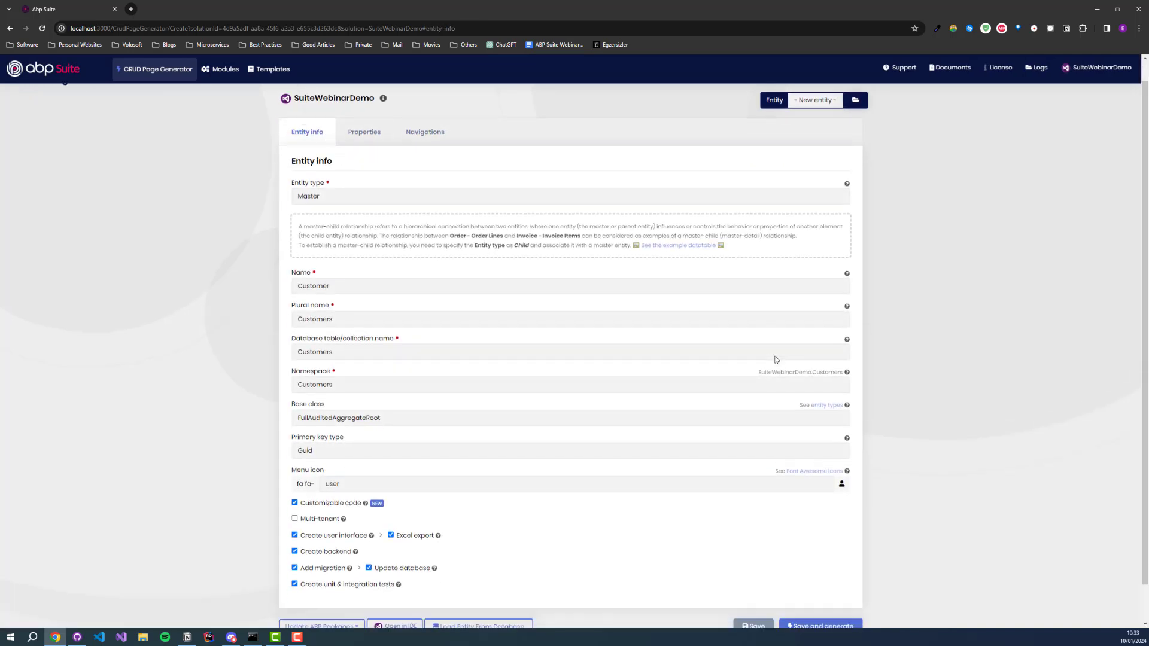
{"action": "left_click", "coordinate": [834, 587]}
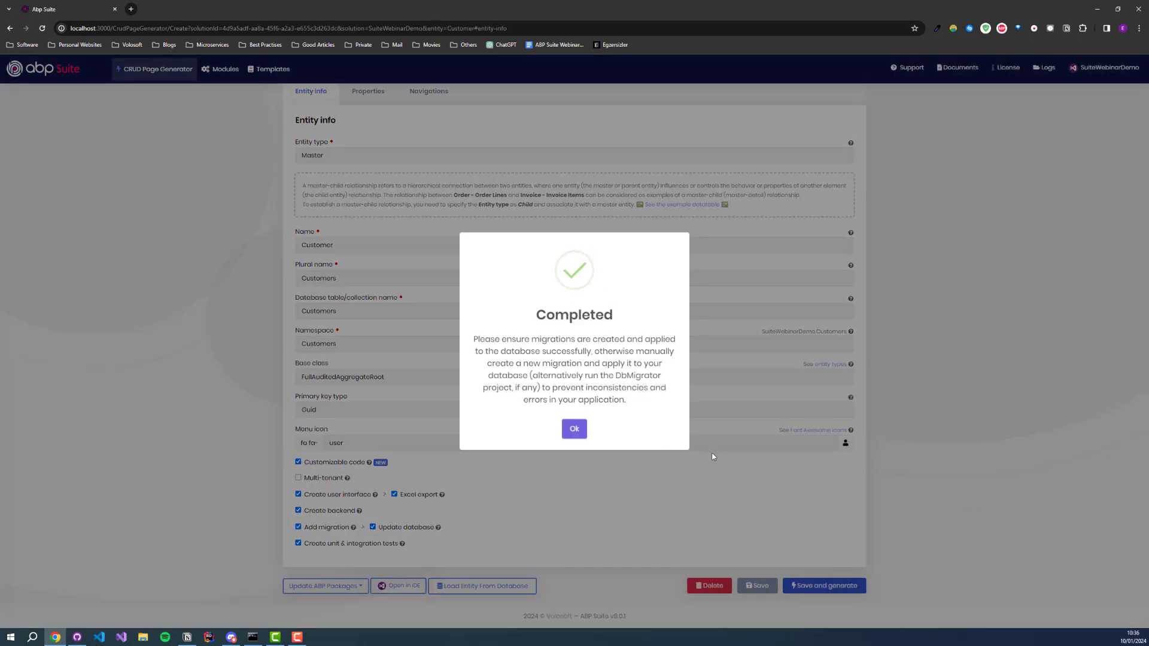
{"action": "left_click", "coordinate": [574, 428]}
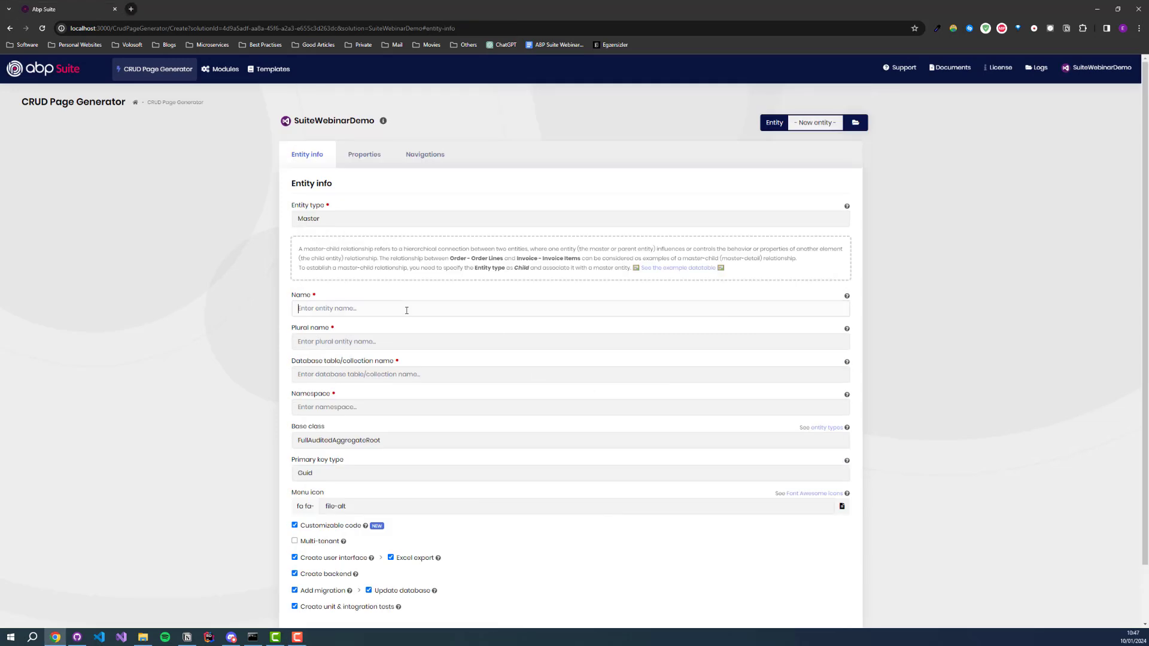
Step: Name the new entity Address and make it a Child entity with Customer.cs as its master entity
{"action": "left_click", "coordinate": [406, 309]}
{"action": "type", "text": "A"}
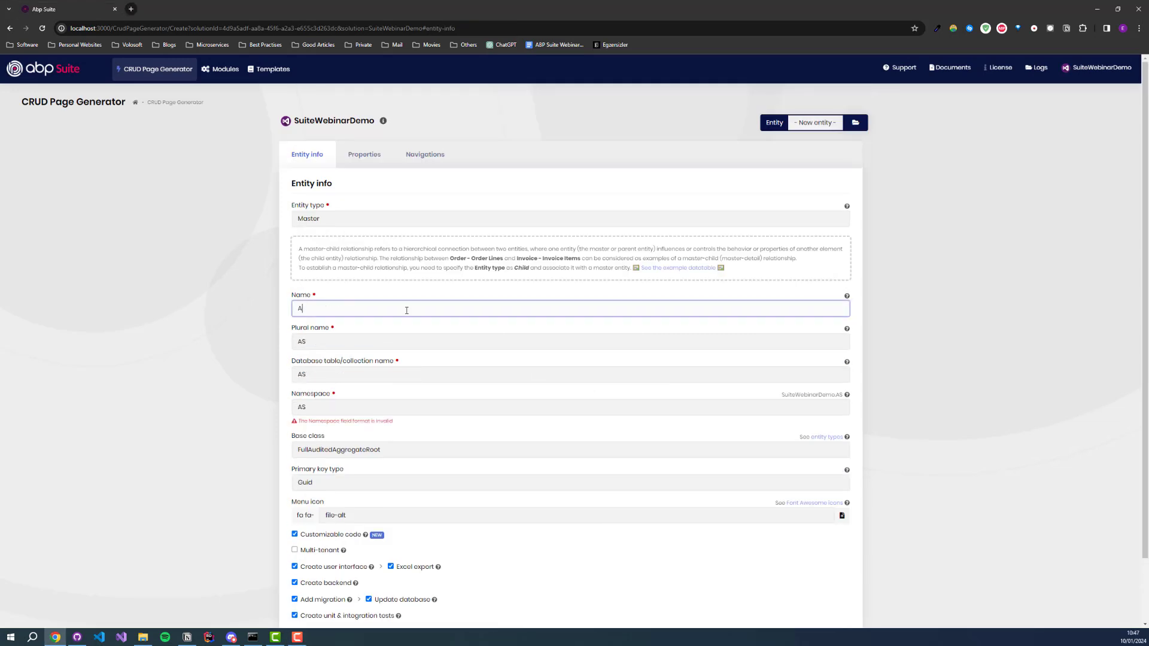
{"action": "type", "text": "ddress"}
{"action": "left_click", "coordinate": [385, 208]}
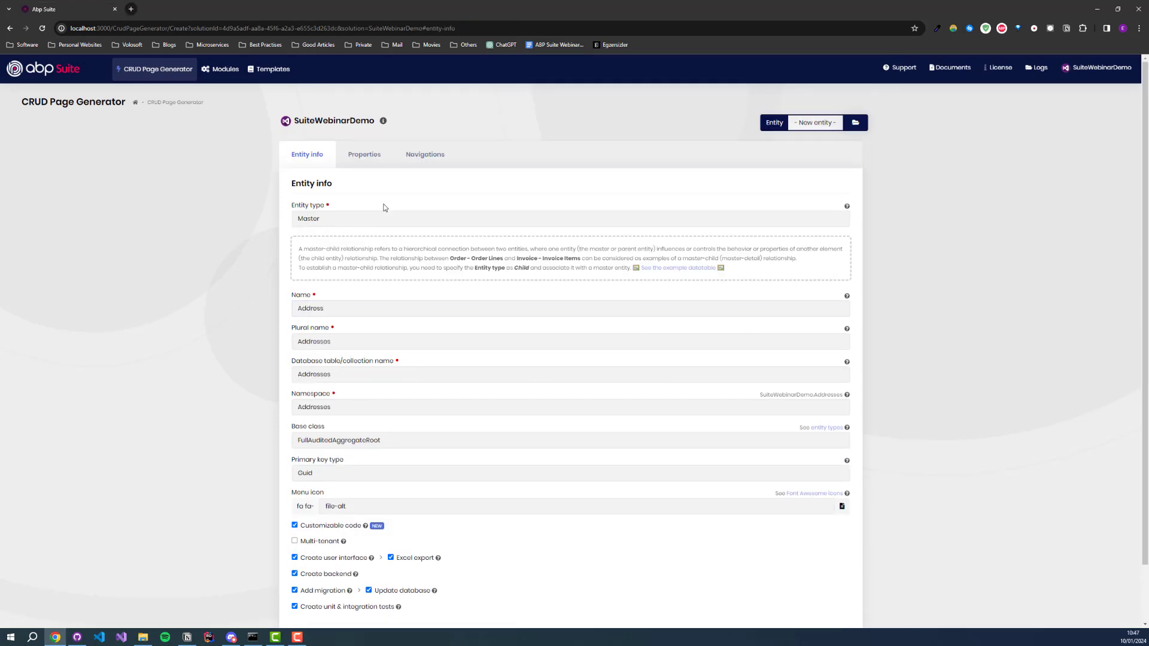
{"action": "left_click", "coordinate": [384, 219]}
{"action": "left_click", "coordinate": [370, 242]}
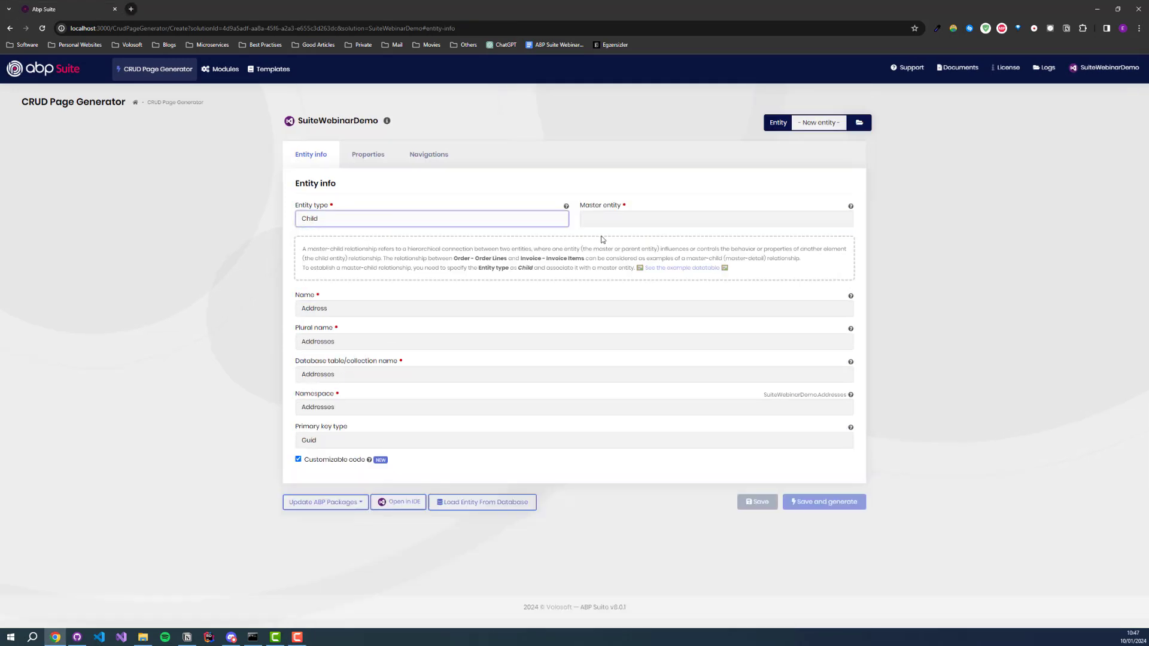
{"action": "left_click", "coordinate": [644, 222]}
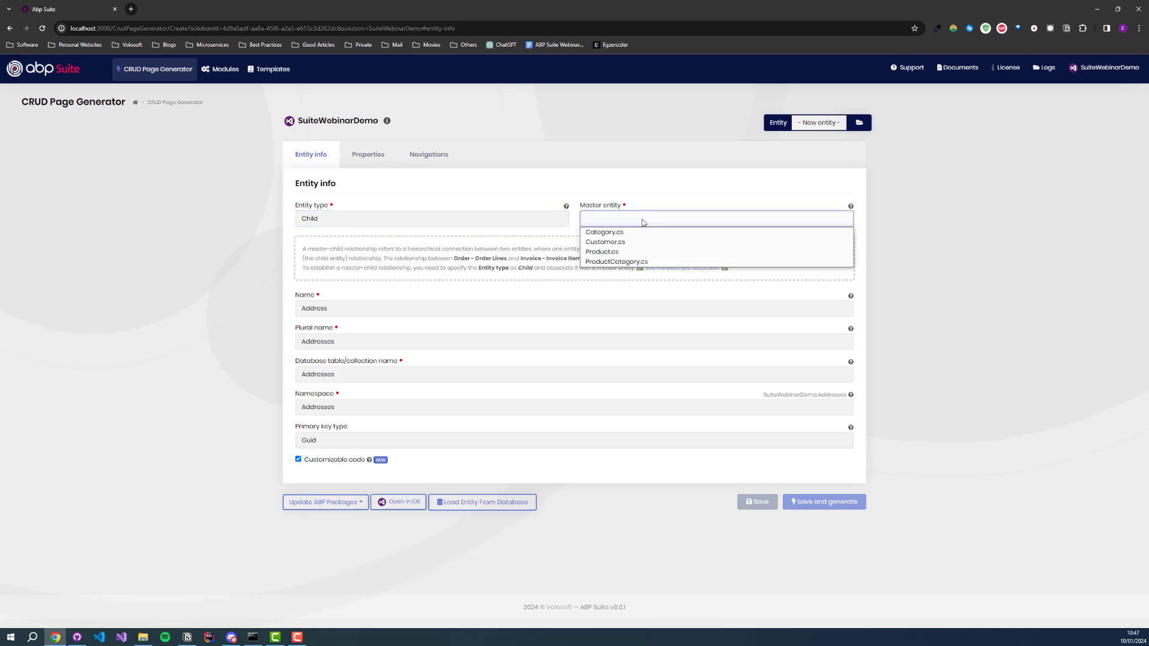
{"action": "left_click", "coordinate": [630, 243]}
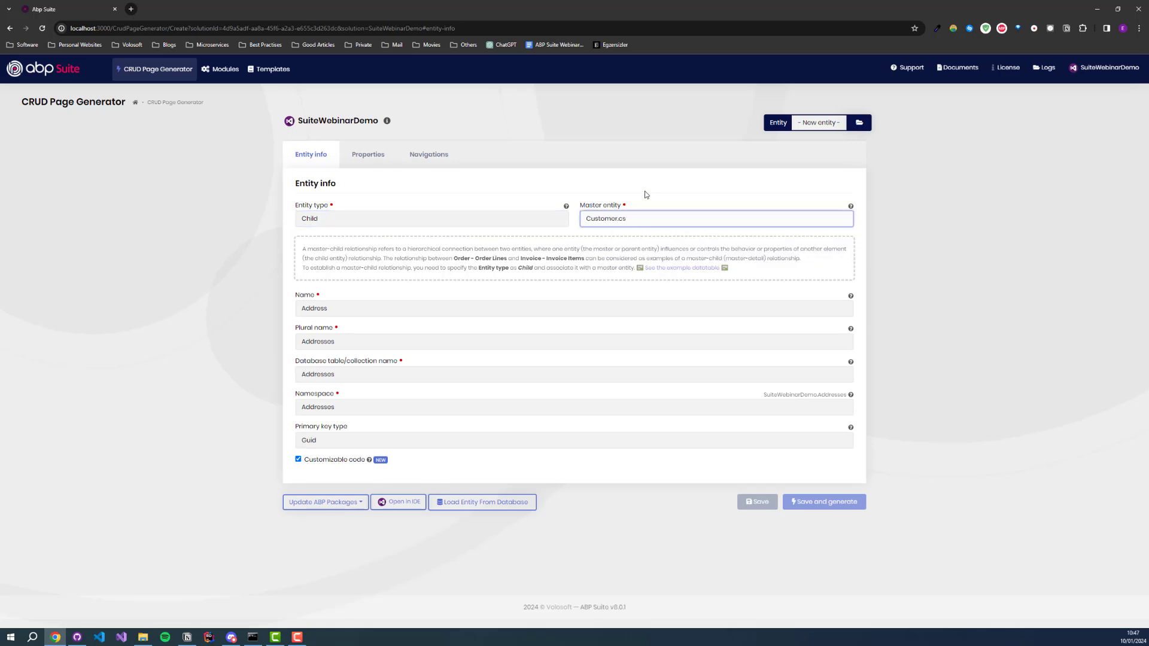
Step: Add a required string property called AddressType to the Address entity
{"action": "left_click", "coordinate": [369, 153]}
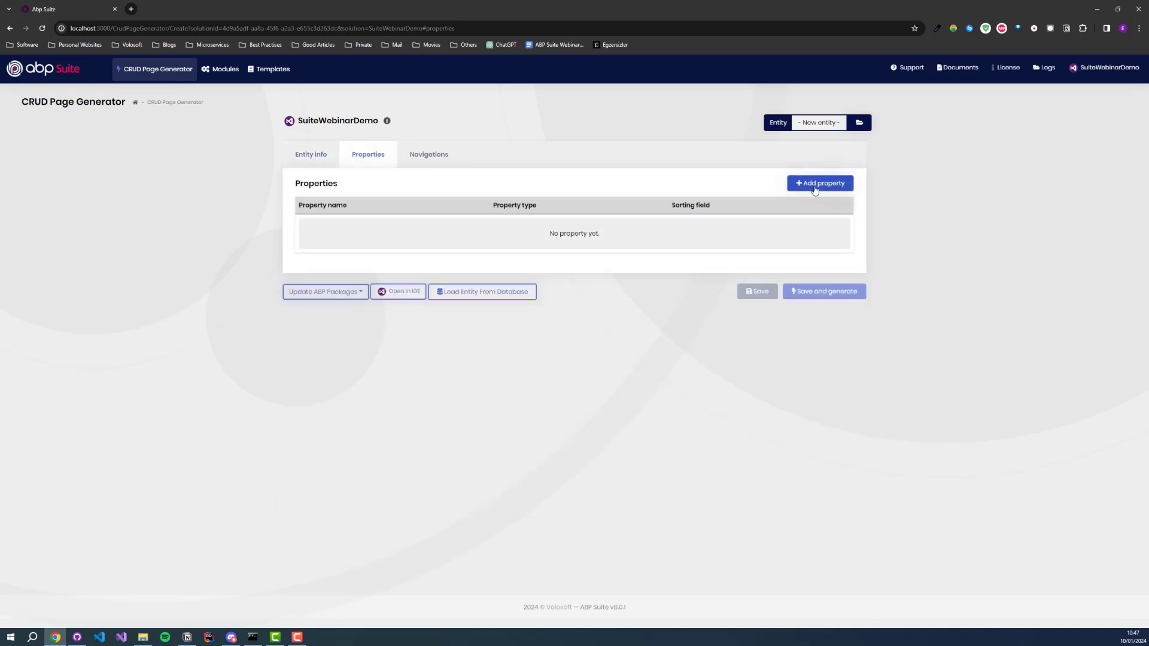
{"action": "left_click", "coordinate": [815, 183]}
{"action": "type", "text": "AddressType"}
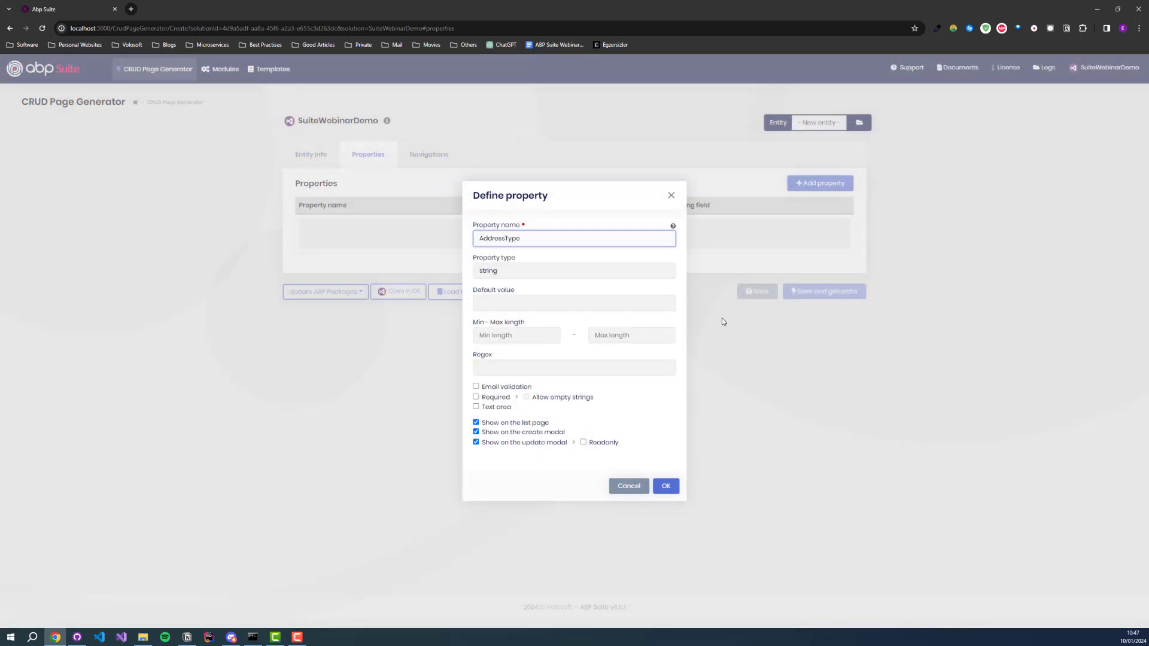
{"action": "left_click", "coordinate": [498, 399]}
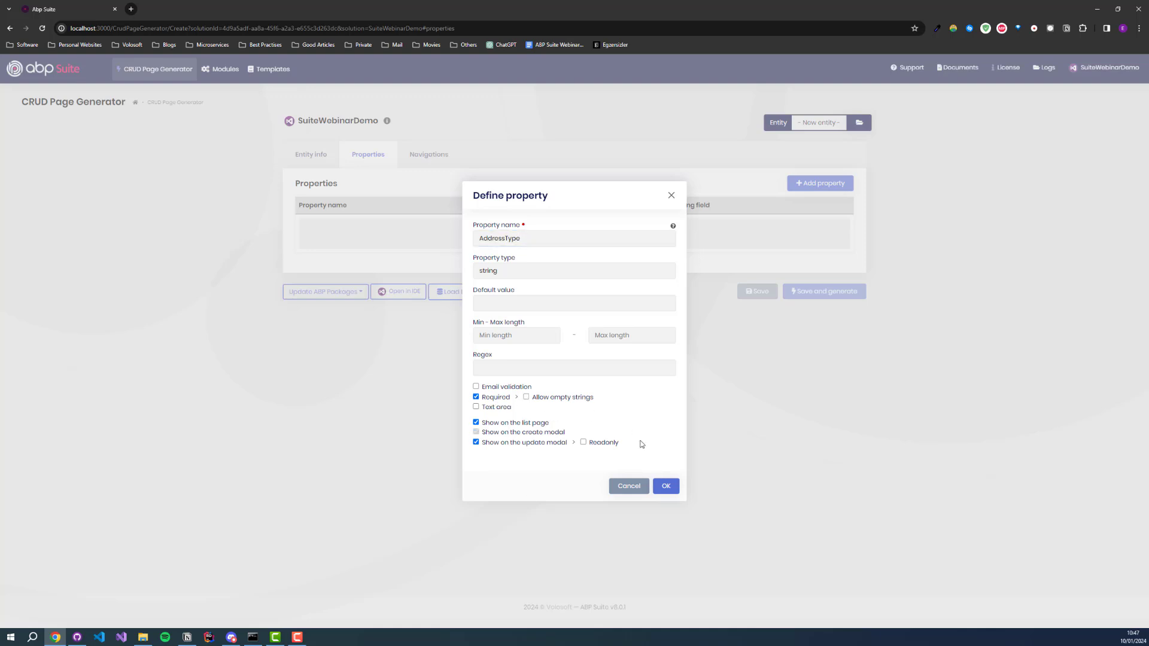
{"action": "left_click", "coordinate": [665, 486]}
Step: Add a required string property called FullAddress to the Address entity
{"action": "left_click", "coordinate": [812, 187]}
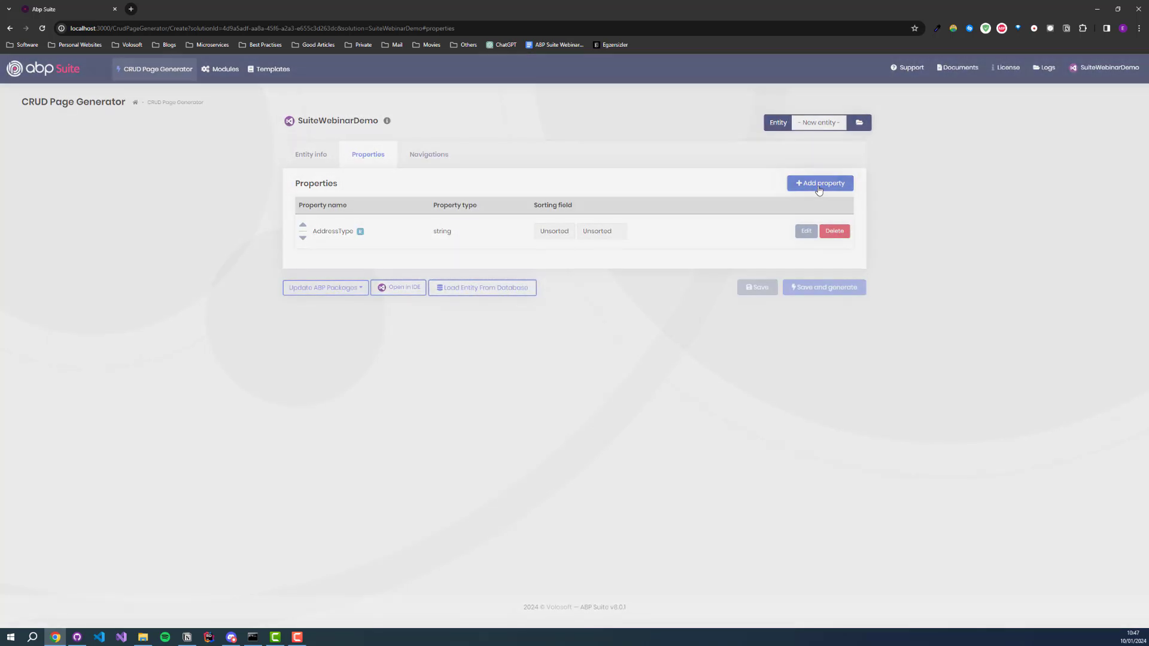
{"action": "type", "text": "FullAddress"}
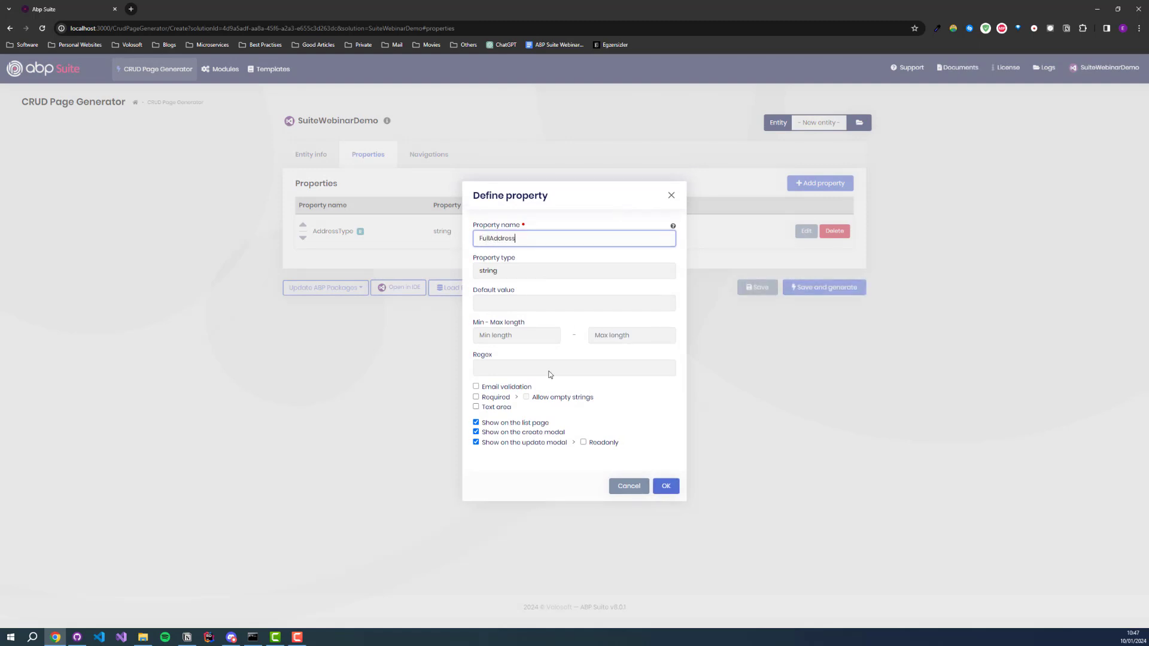
{"action": "left_click", "coordinate": [496, 398]}
{"action": "left_click", "coordinate": [665, 486]}
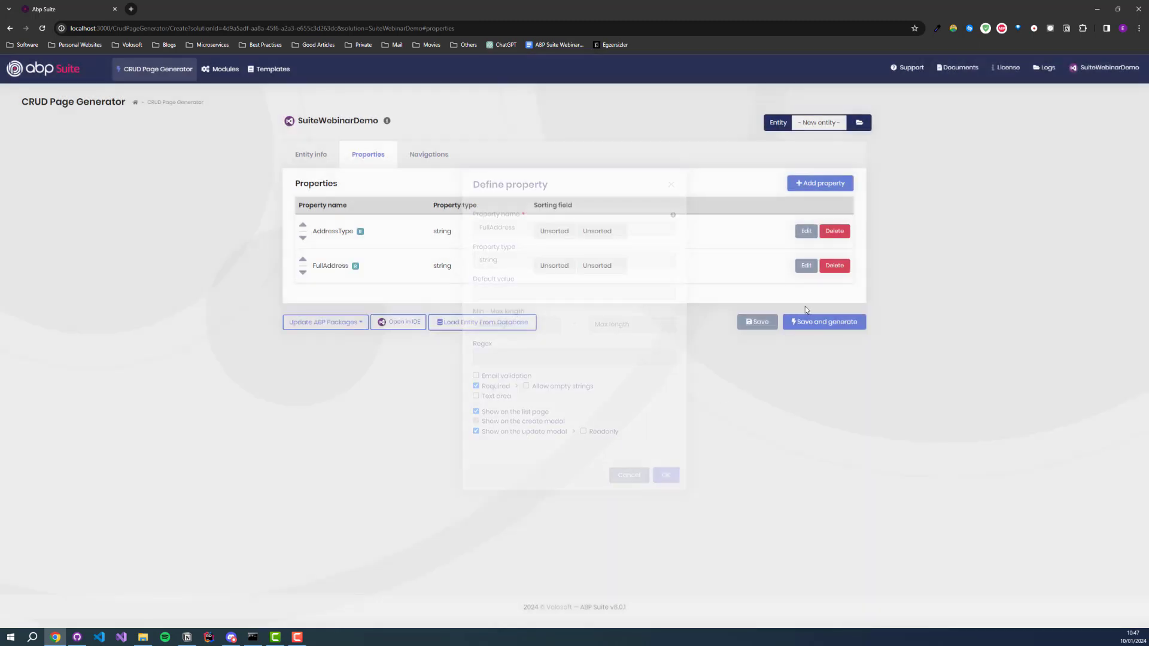
Step: Add a required string property called PhoneNumber to the Address entity, and save and generate the entity
{"action": "left_click", "coordinate": [808, 186]}
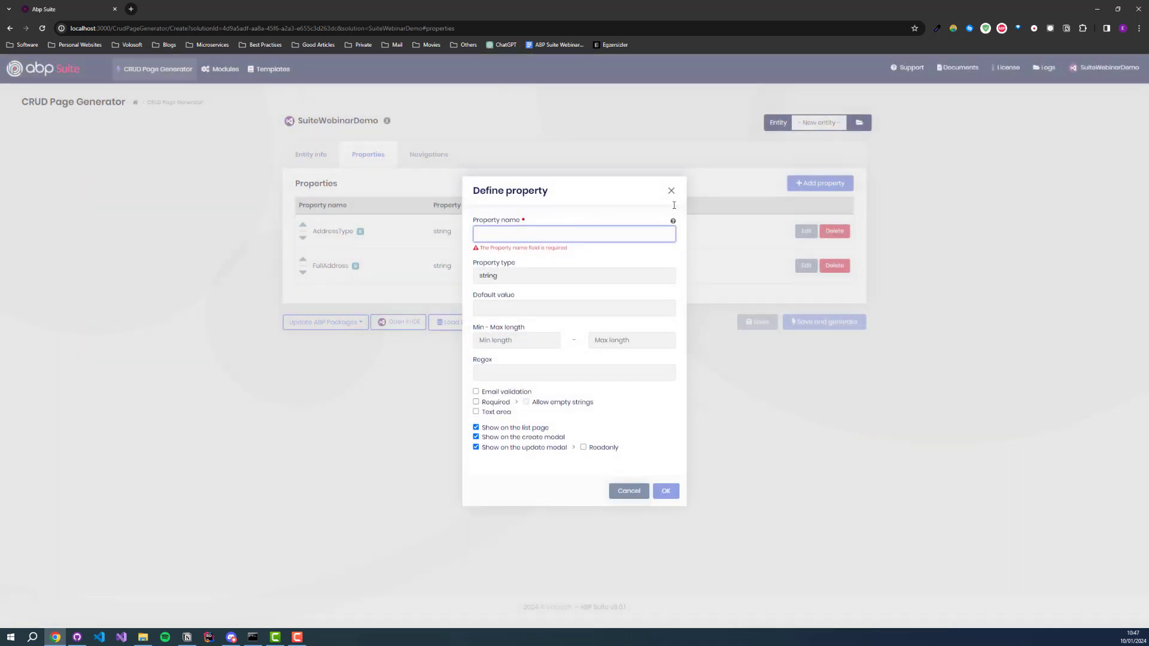
{"action": "type", "text": "PhoneNumber"}
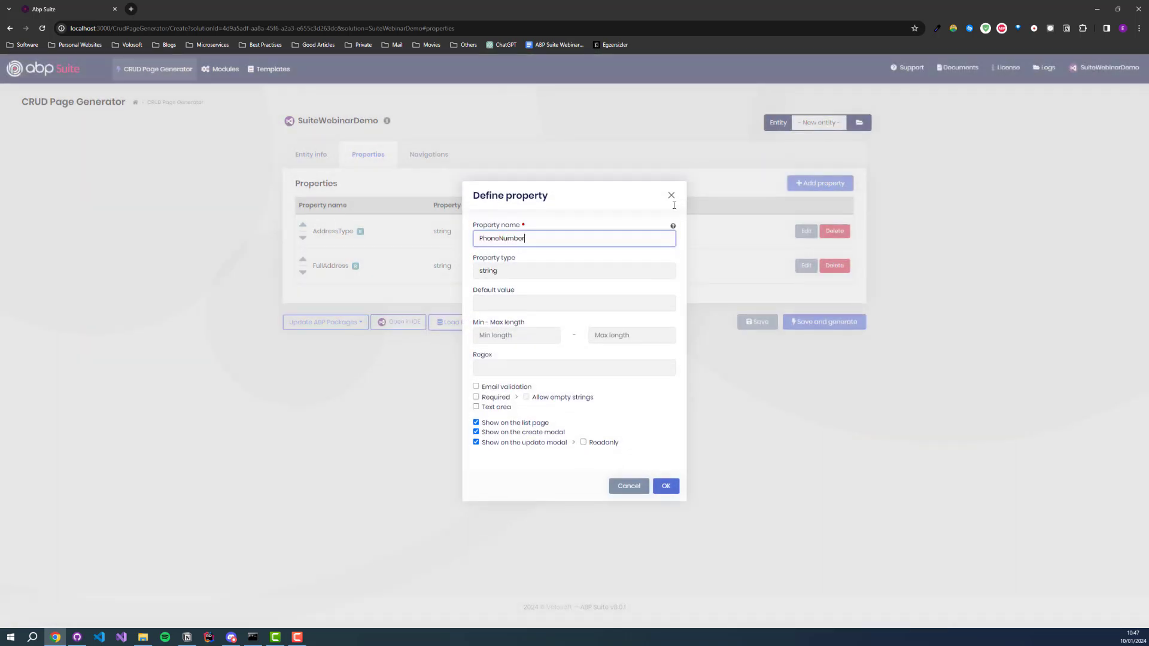
{"action": "left_click", "coordinate": [507, 400]}
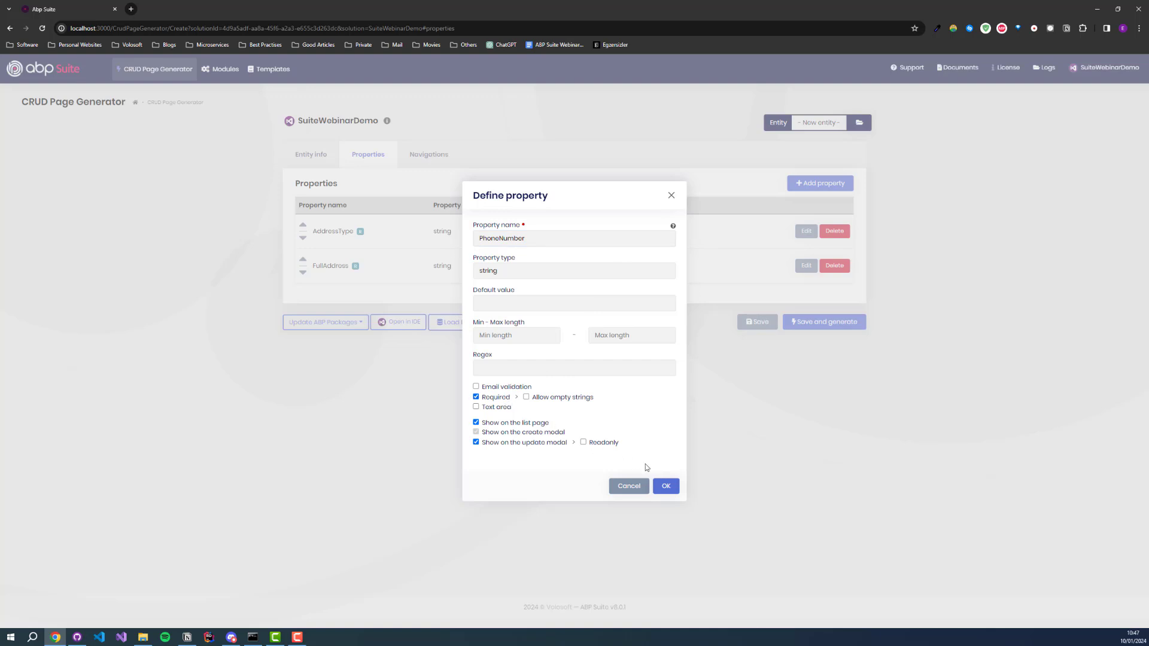
{"action": "left_click", "coordinate": [663, 486]}
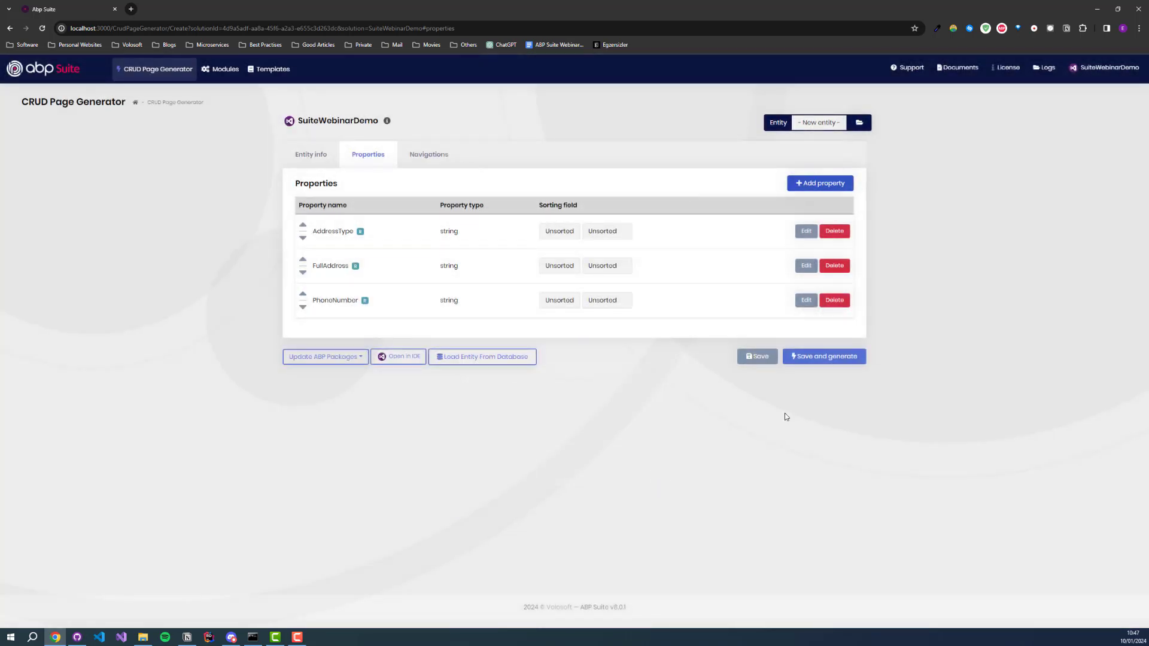
{"action": "left_click", "coordinate": [312, 155]}
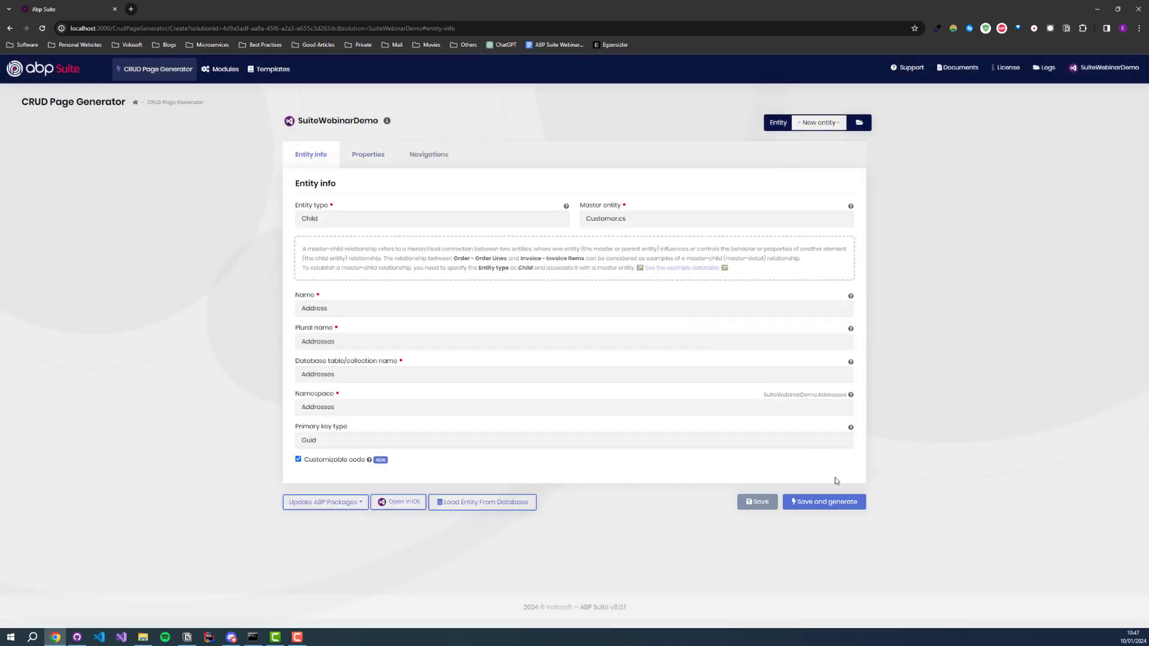
{"action": "left_click", "coordinate": [845, 511]}
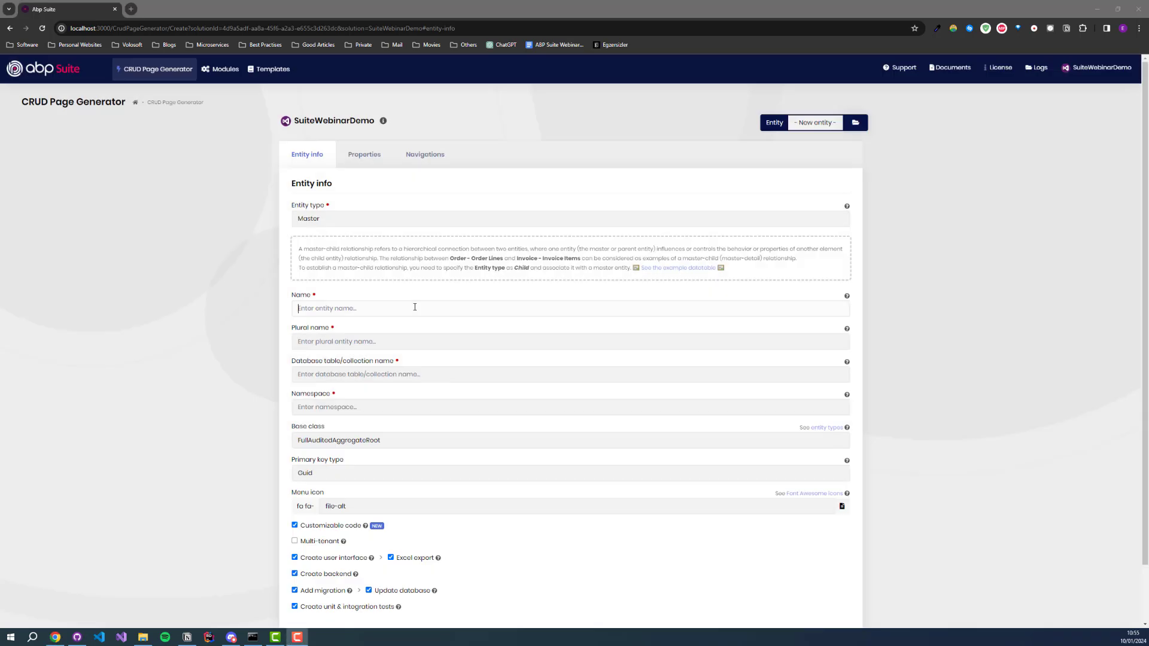
Step: Name the new entity Contact and make it a Child entity with Customer.cs as its master entity
{"action": "left_click", "coordinate": [414, 307]}
{"action": "type", "text": "Contact"}
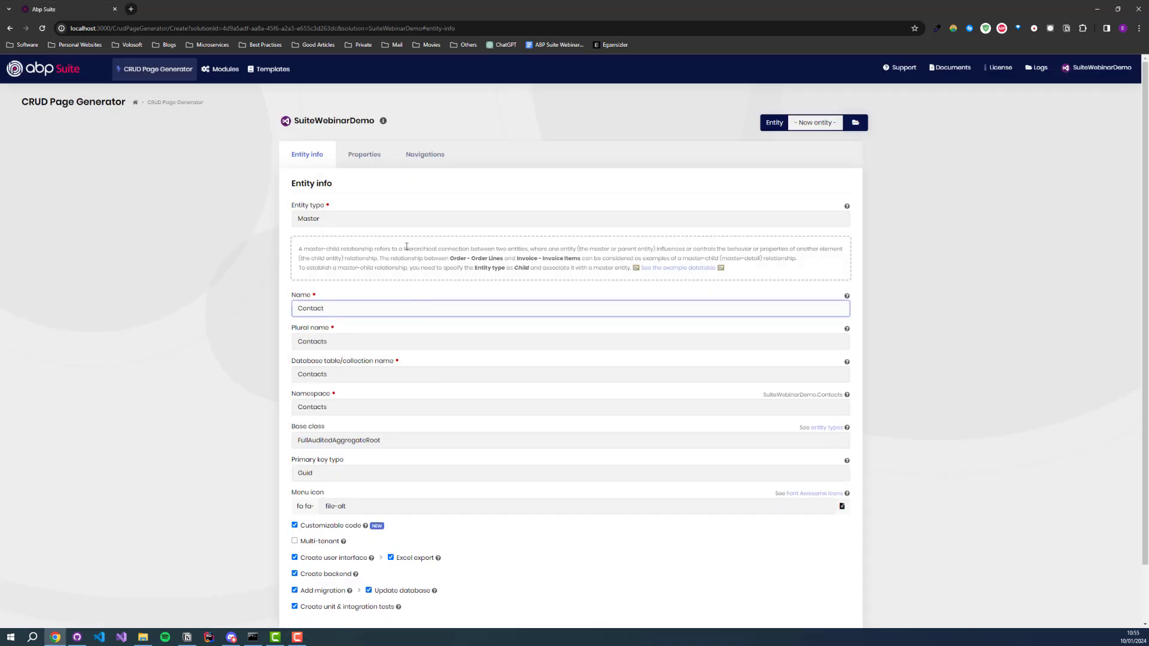
{"action": "left_click", "coordinate": [384, 219]}
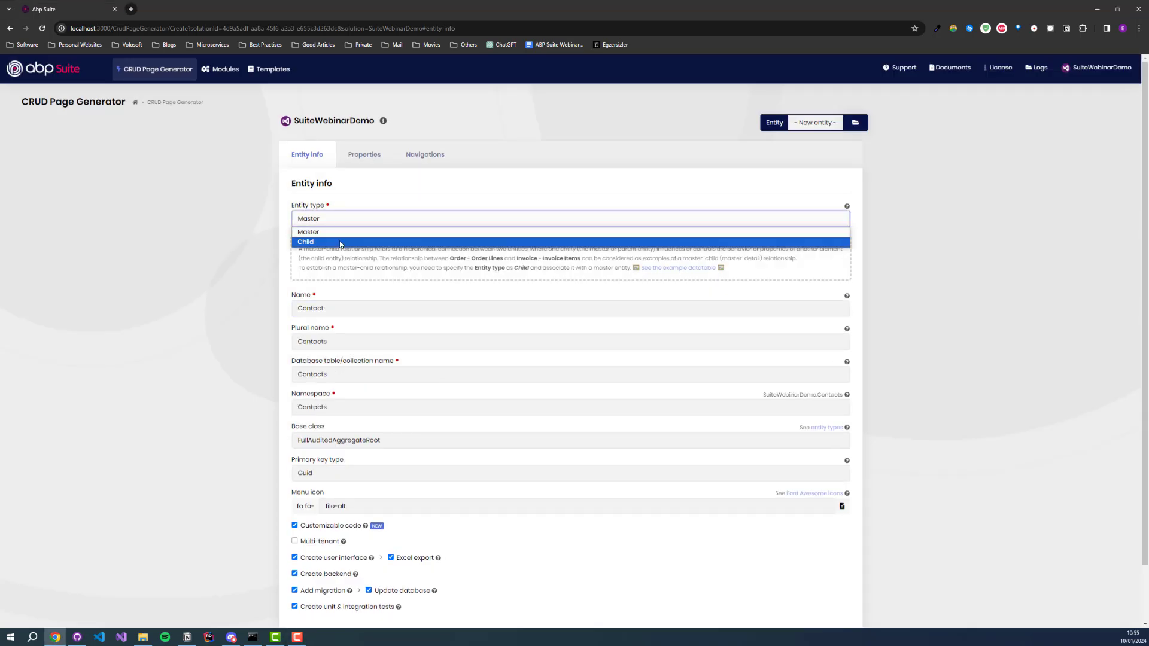
{"action": "left_click", "coordinate": [377, 239]}
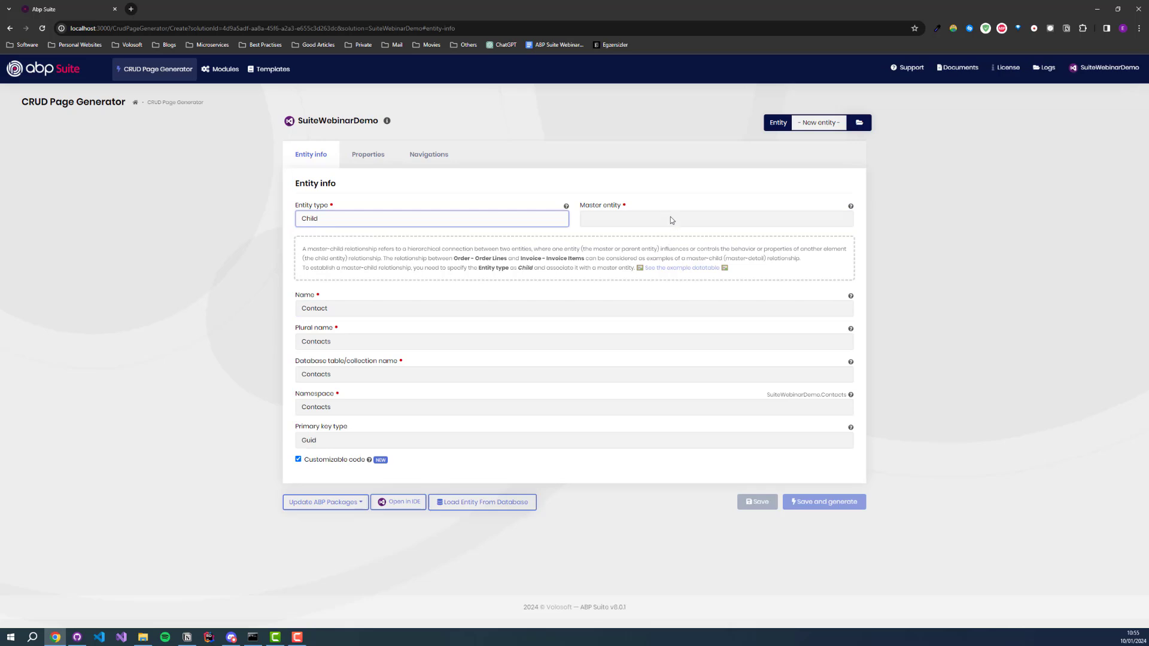
{"action": "left_click", "coordinate": [671, 220]}
{"action": "left_click", "coordinate": [636, 253]}
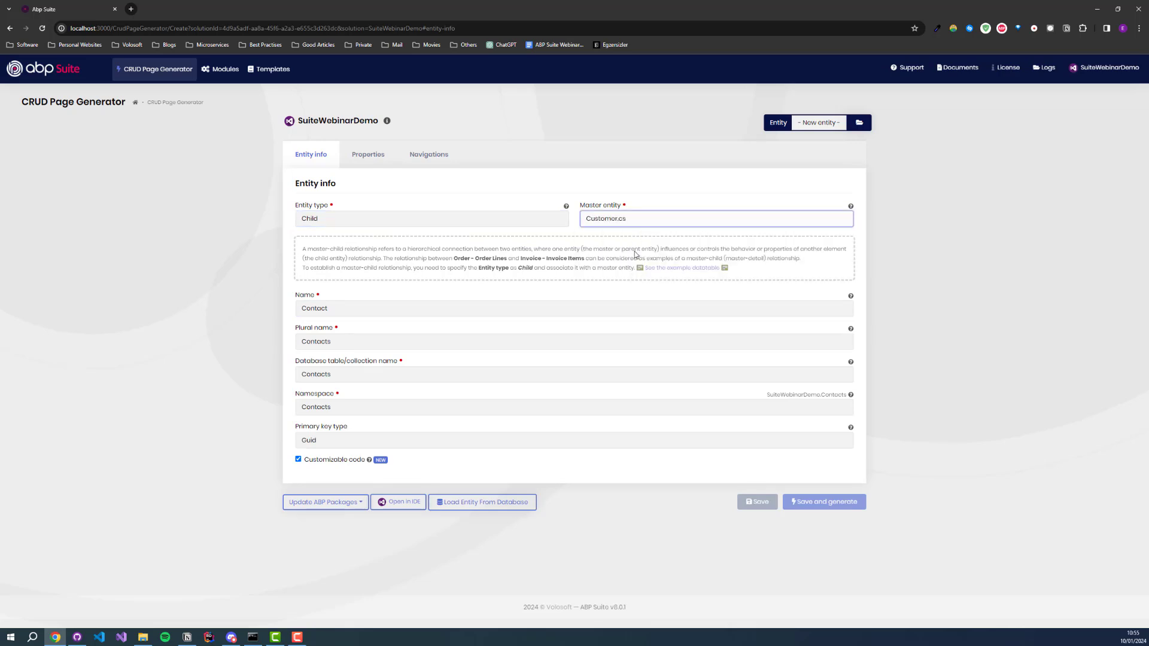
Step: Add a required string property called Name to the Contact entity
{"action": "left_click", "coordinate": [376, 157]}
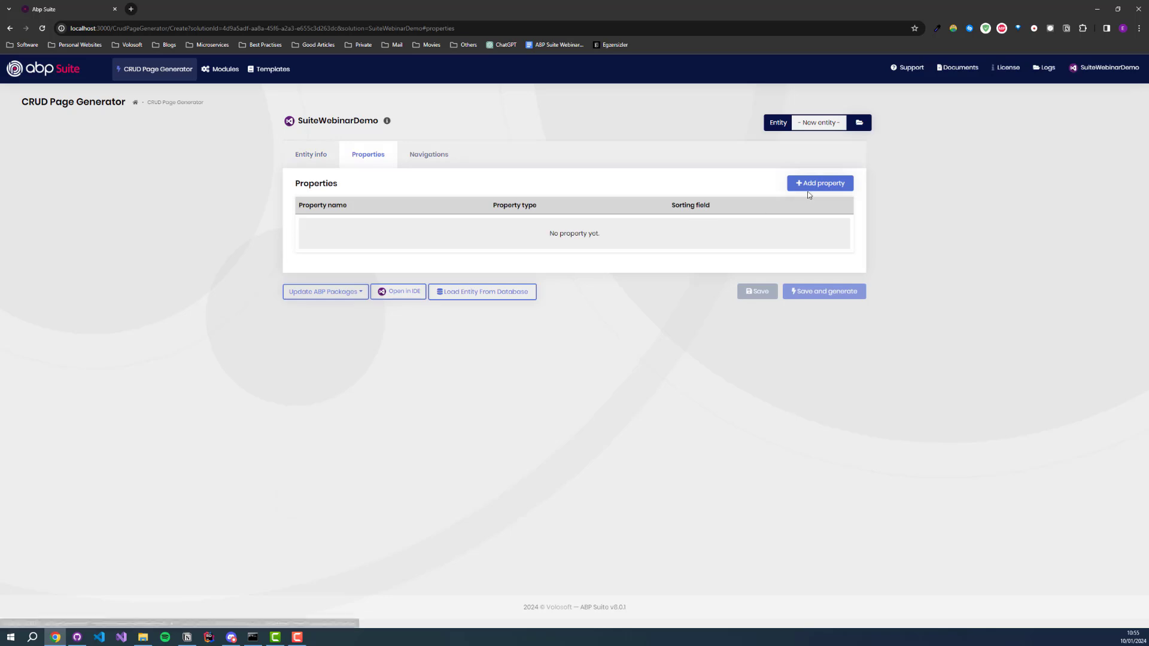
{"action": "left_click", "coordinate": [812, 190]}
{"action": "type", "text": "N"}
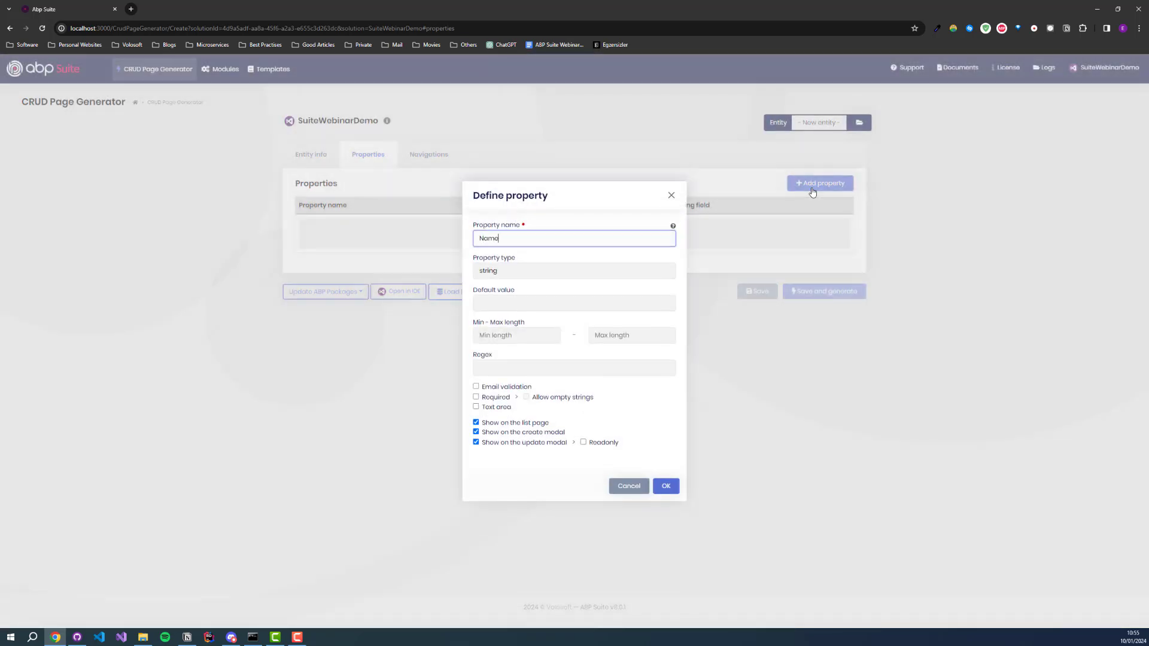
{"action": "type", "text": "ame"}
{"action": "left_click", "coordinate": [501, 399]}
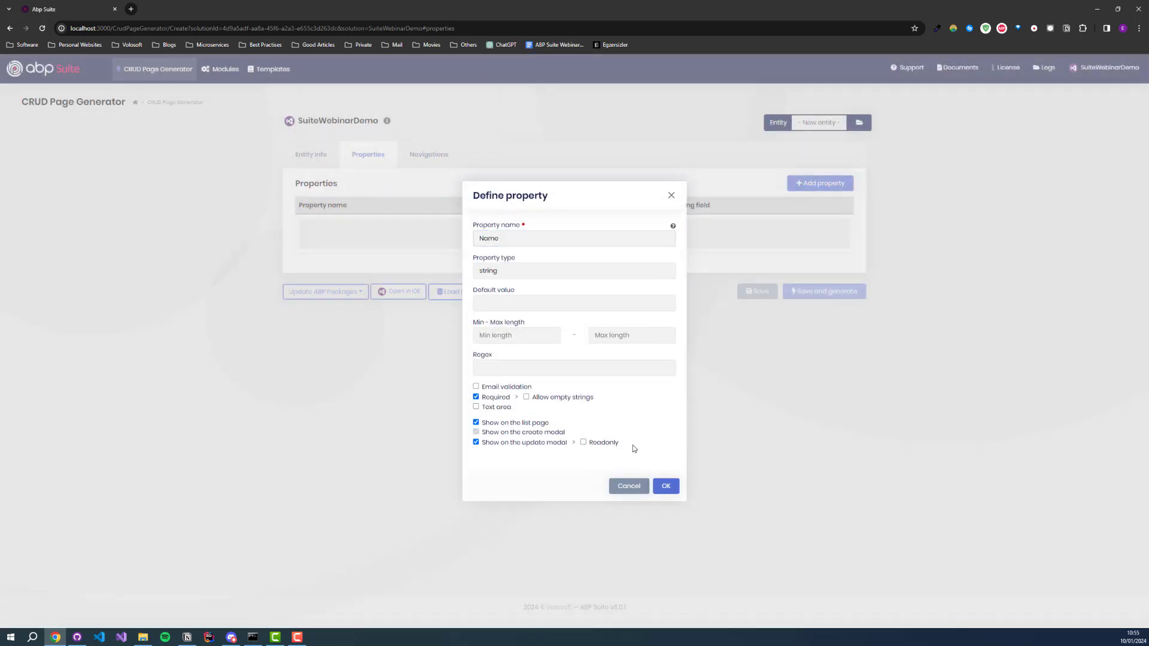
{"action": "left_click", "coordinate": [658, 483]}
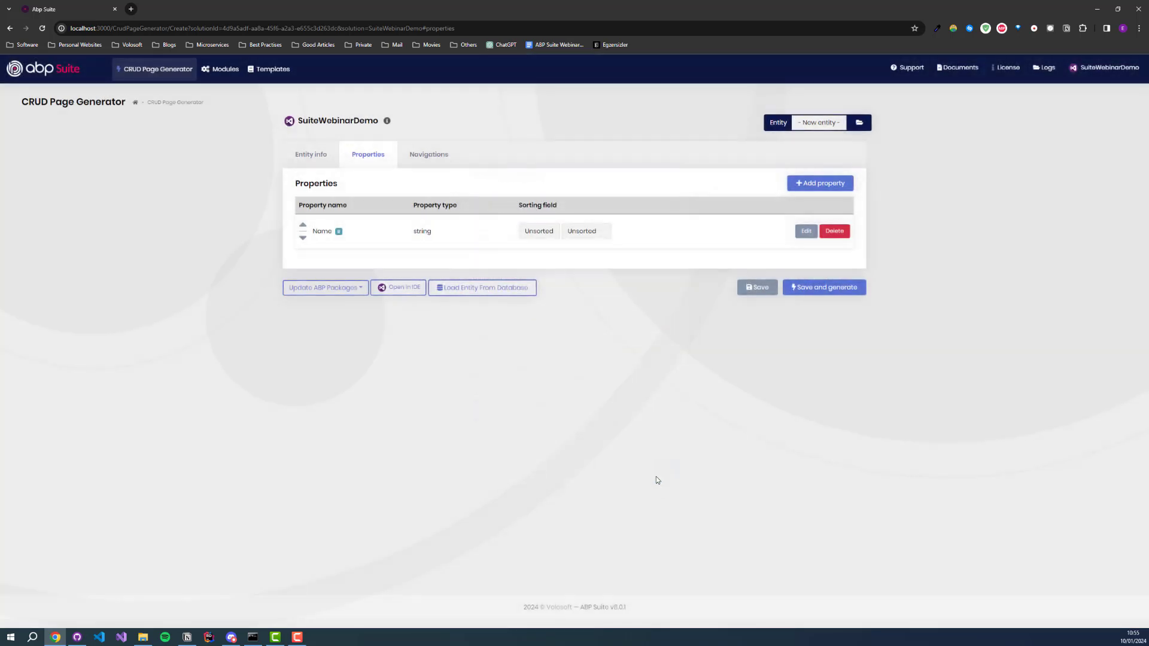
Step: Add a required string property called LastName to the Contact entity
{"action": "left_click", "coordinate": [836, 184]}
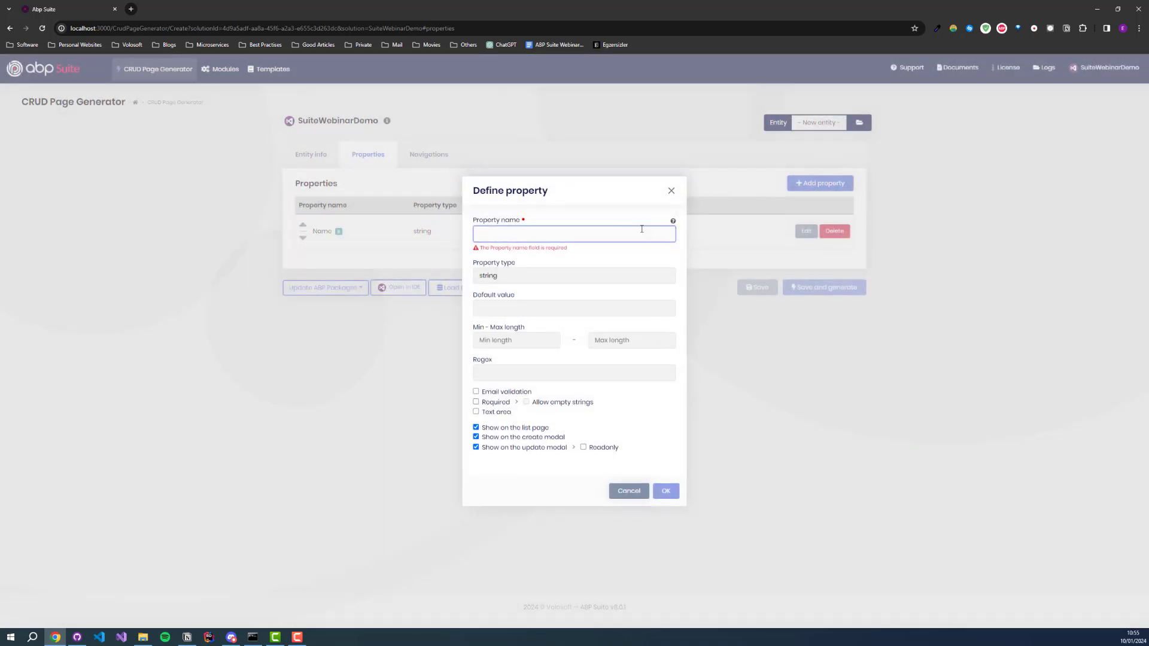
{"action": "type", "text": "Lo"}
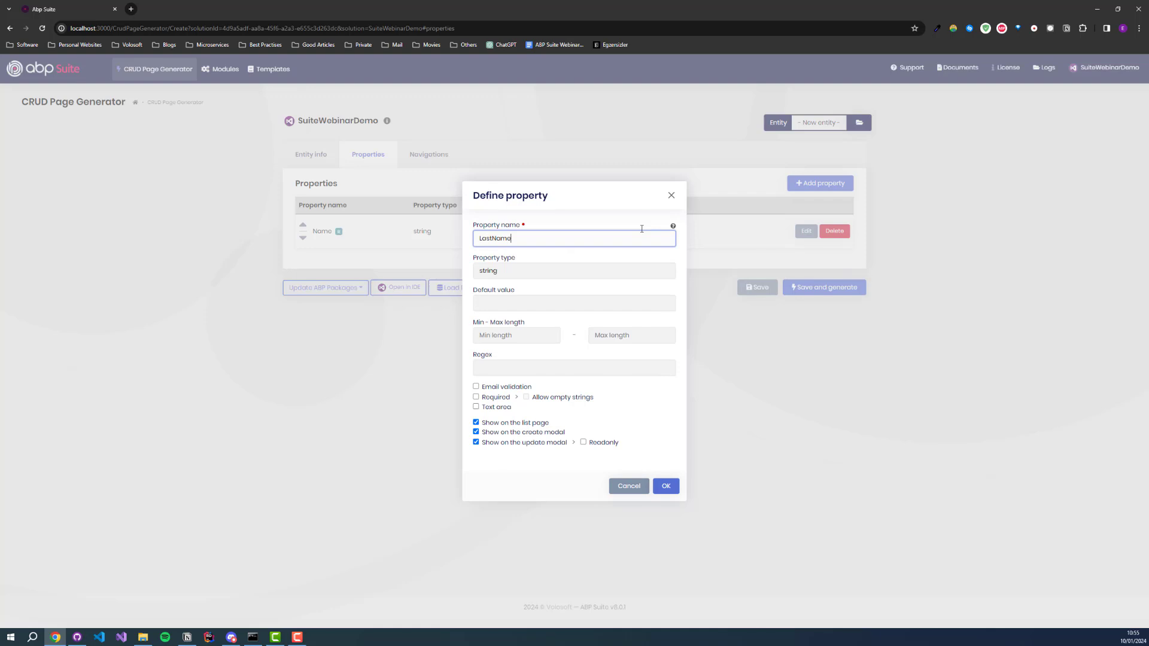
{"action": "left_click", "coordinate": [495, 397]}
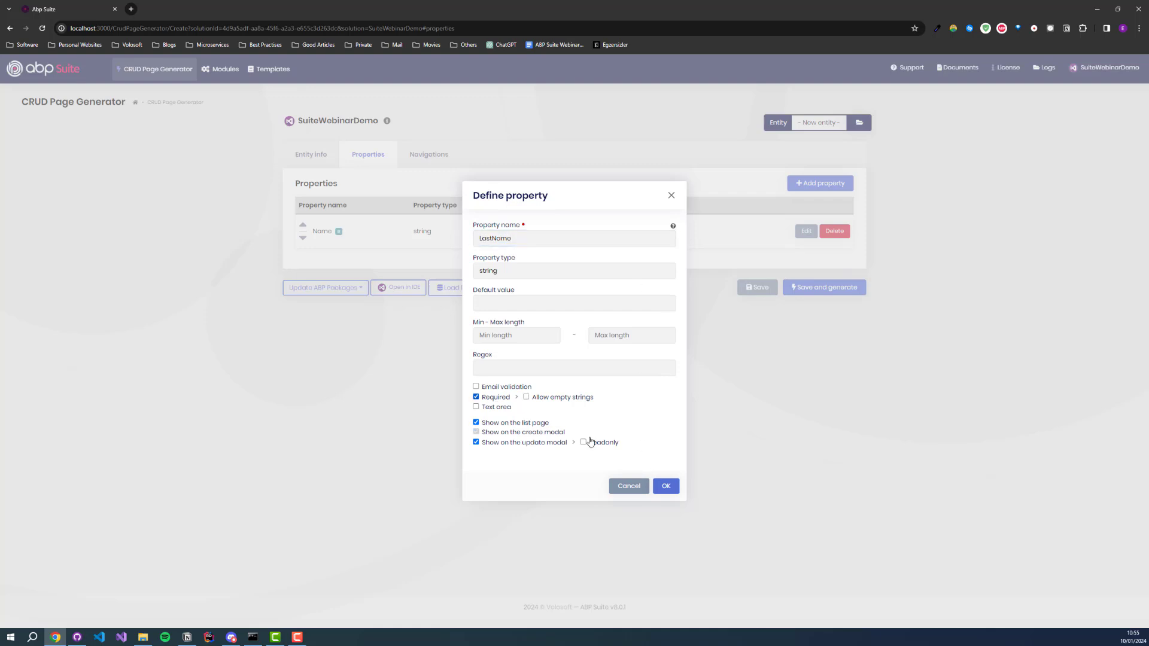
{"action": "left_click", "coordinate": [671, 490]}
Step: Add an optional string property called PhoneNumber to the Contact entity
{"action": "left_click", "coordinate": [812, 183]}
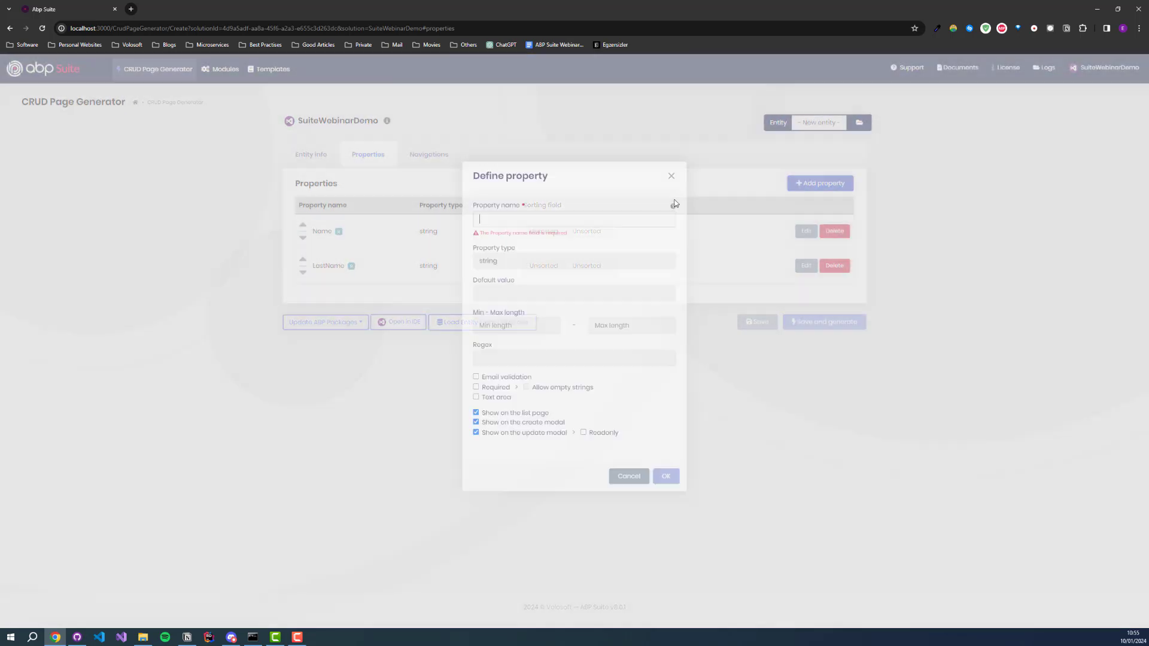
{"action": "type", "text": "PhoneNumber"}
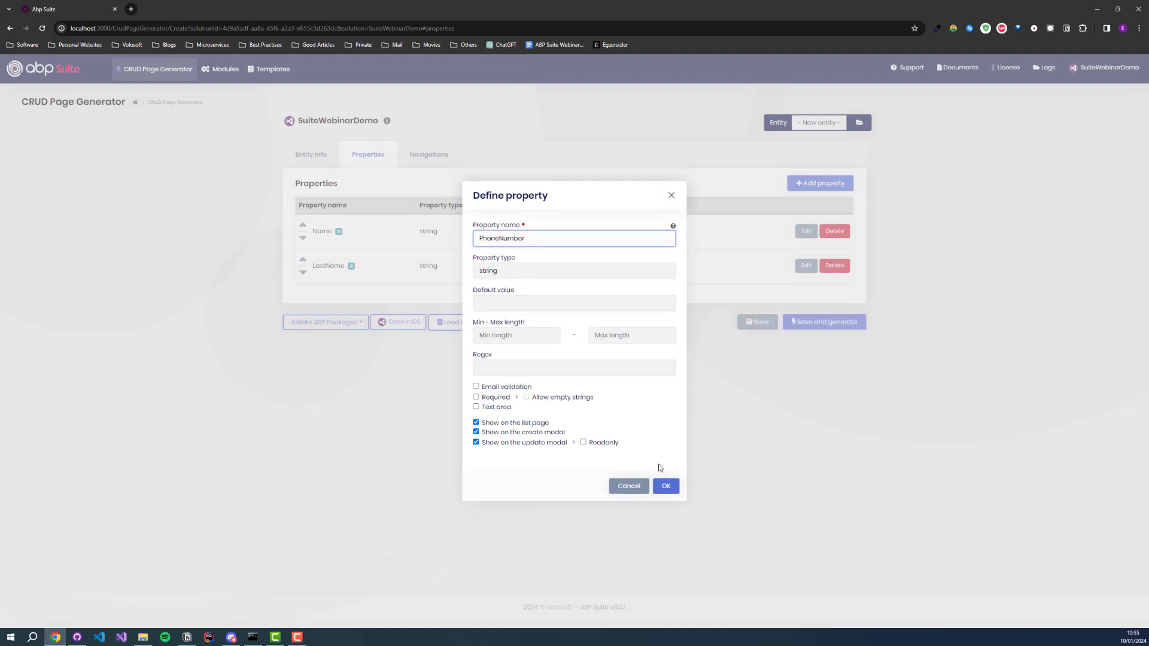
{"action": "left_click", "coordinate": [665, 485]}
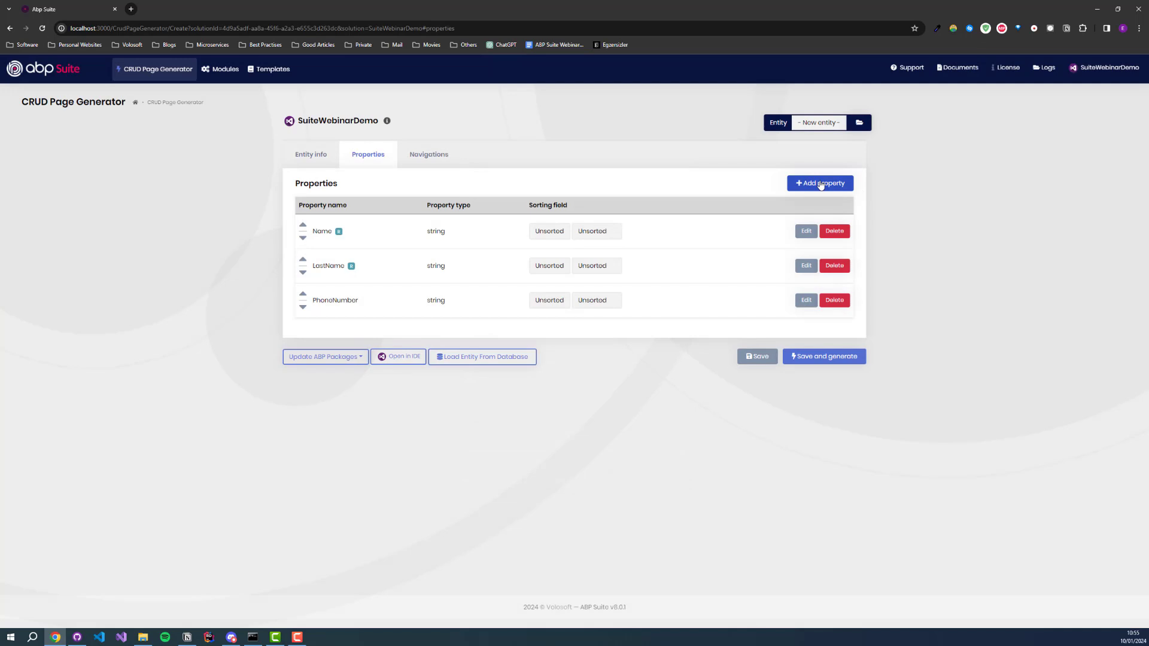
Step: Add a required string property called EmailAddress with email validation to the Contact entity
{"action": "left_click", "coordinate": [821, 183]}
{"action": "type", "text": "EmailAddress"}
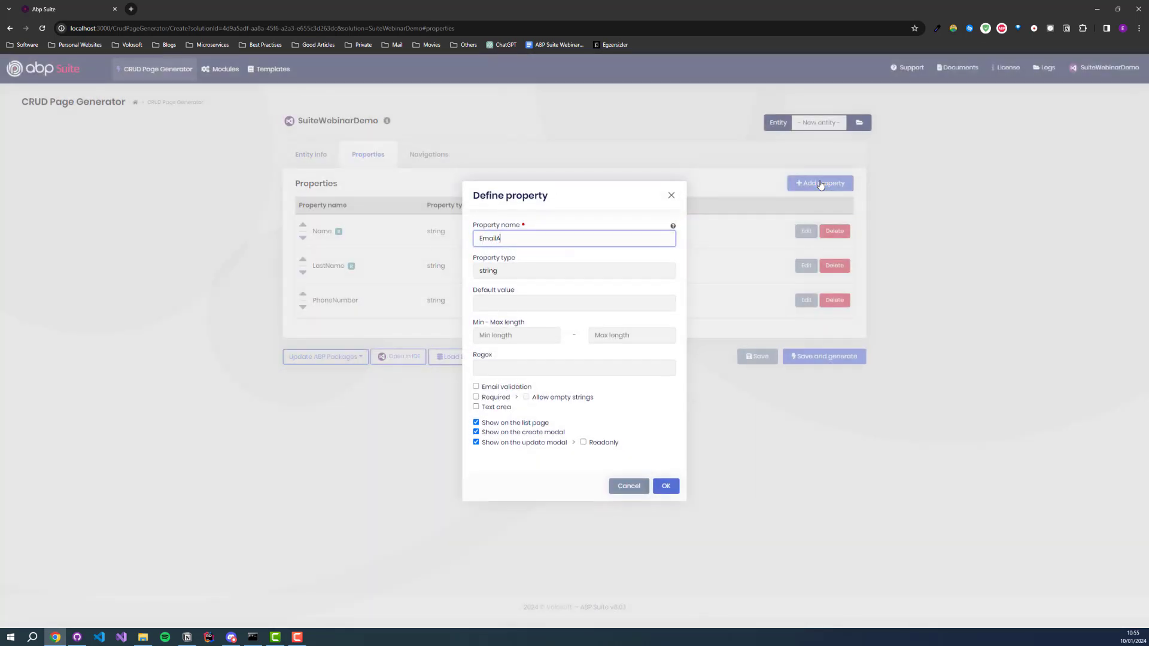
{"action": "left_click", "coordinate": [504, 399]}
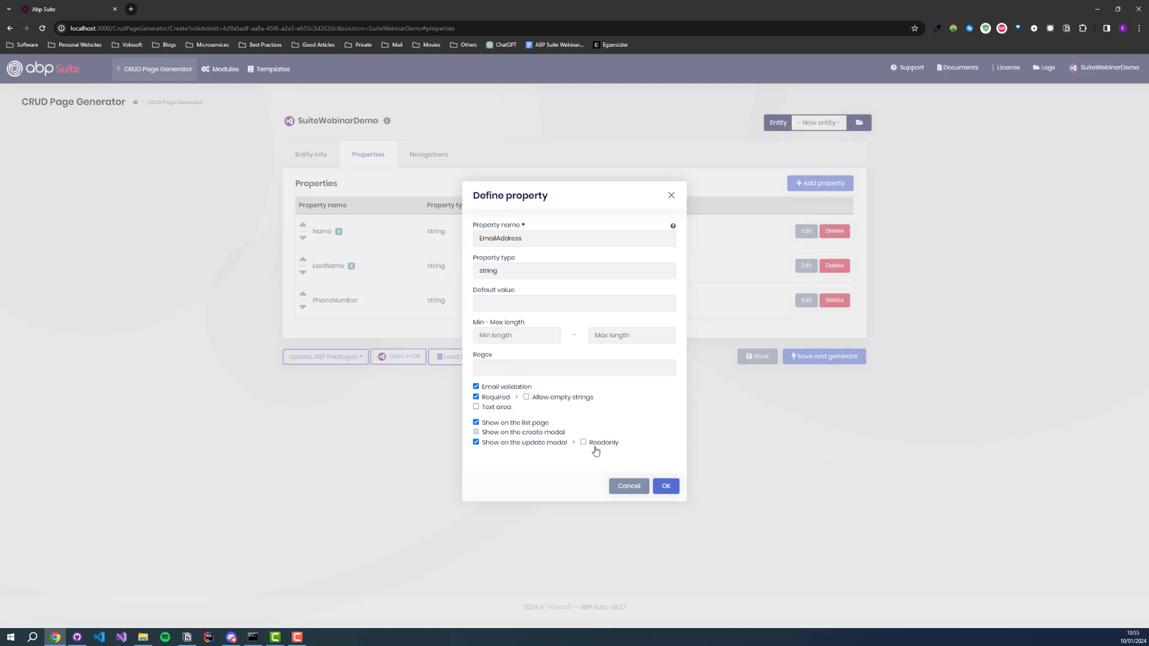
{"action": "left_click", "coordinate": [666, 485]}
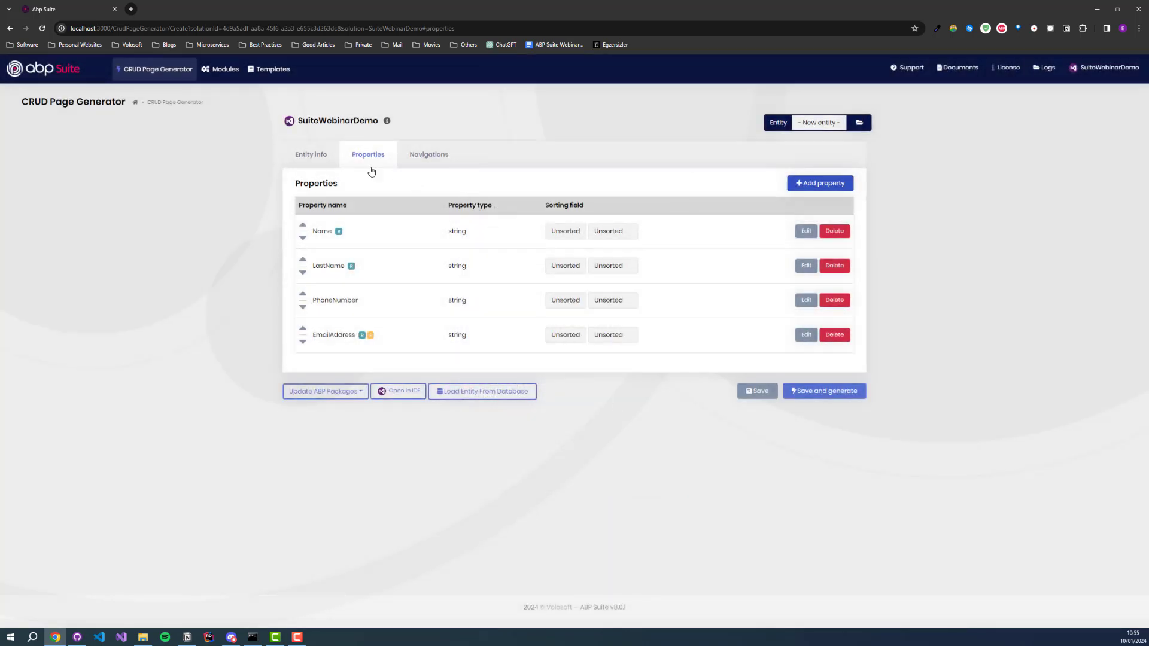
Step: Review the Contact entity's general information, and save and generate the entity
{"action": "left_click", "coordinate": [318, 161]}
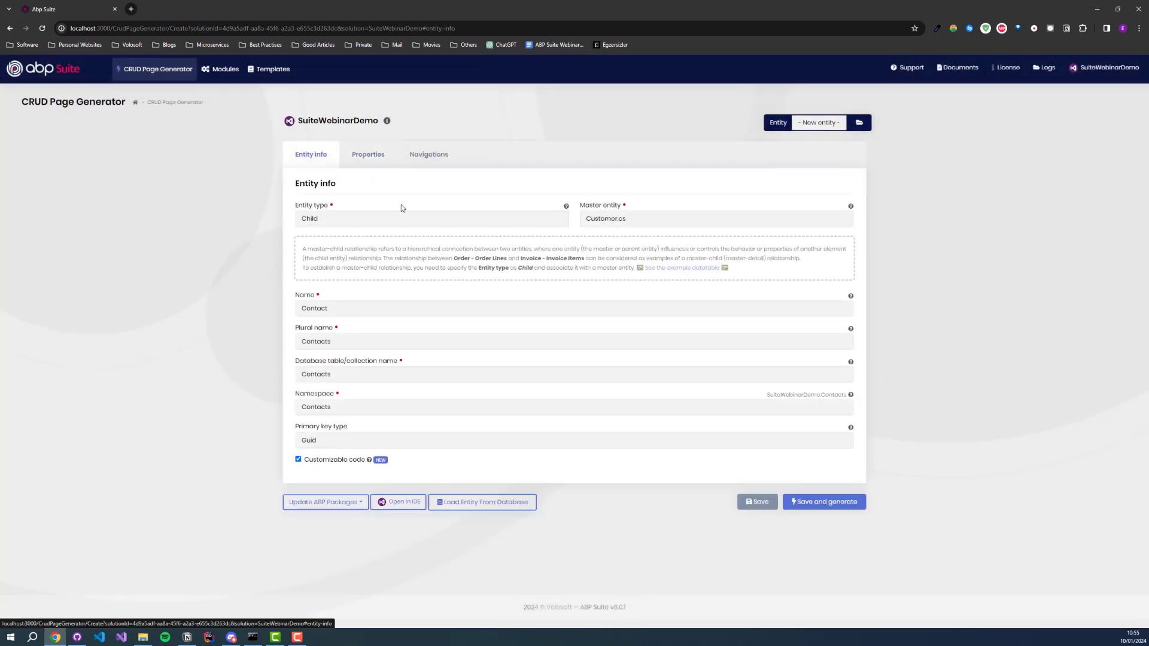
{"action": "left_click", "coordinate": [854, 508]}
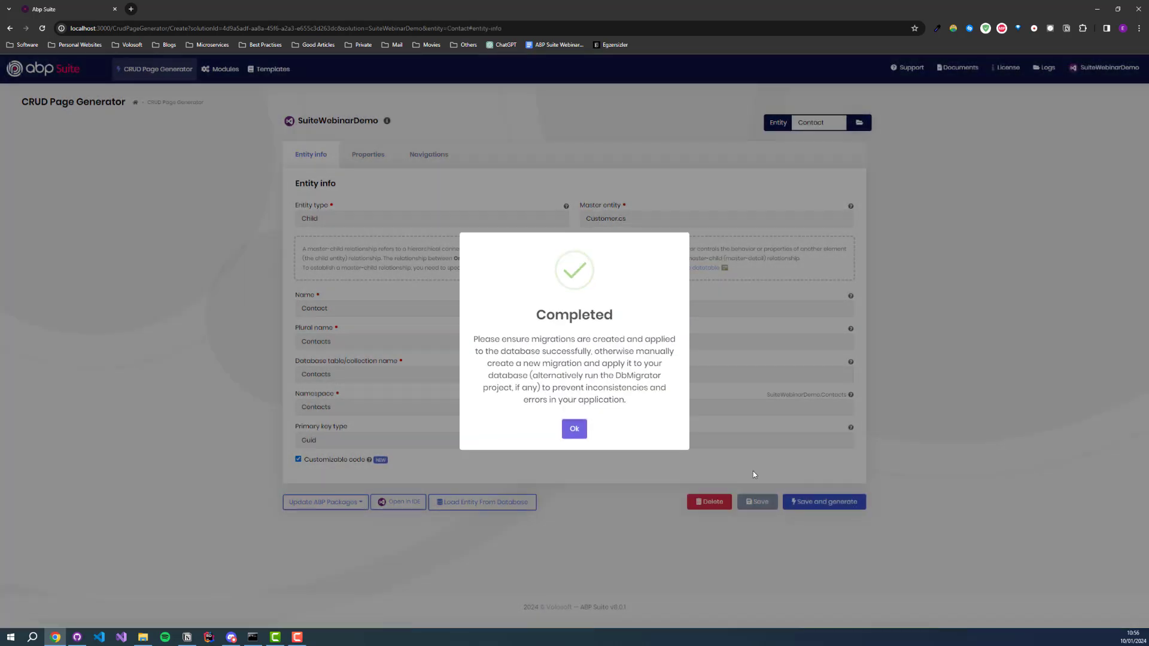
{"action": "left_click", "coordinate": [574, 428]}
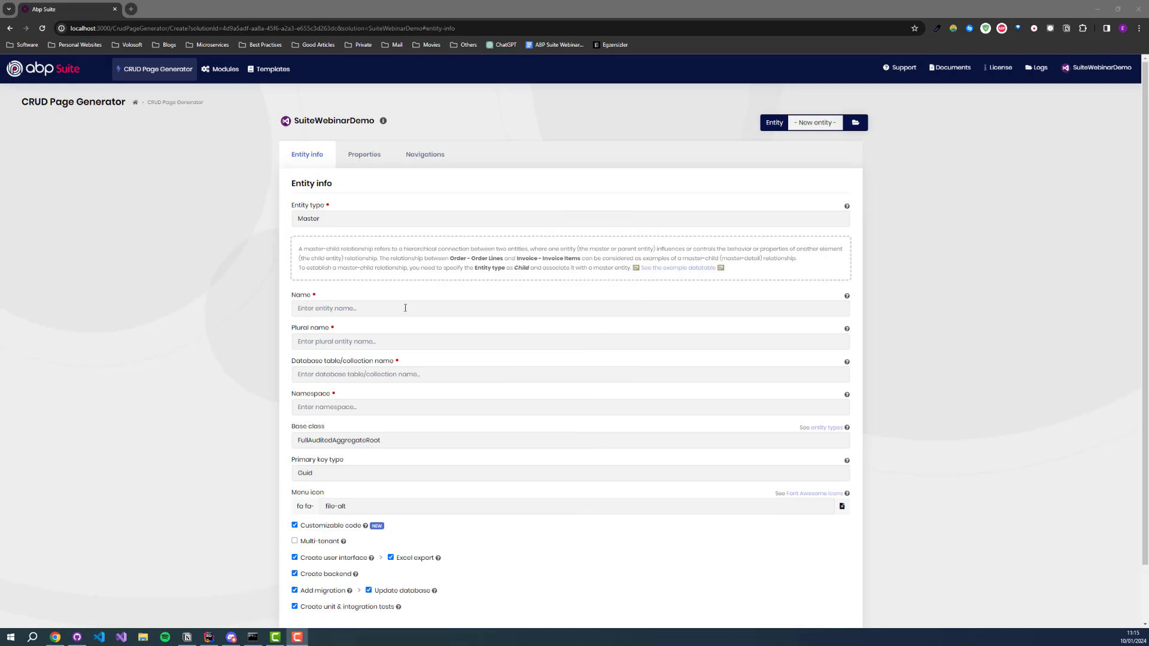
Step: Name the new master entity Order and set its menu icon to shopping-cart
{"action": "left_click", "coordinate": [405, 308]}
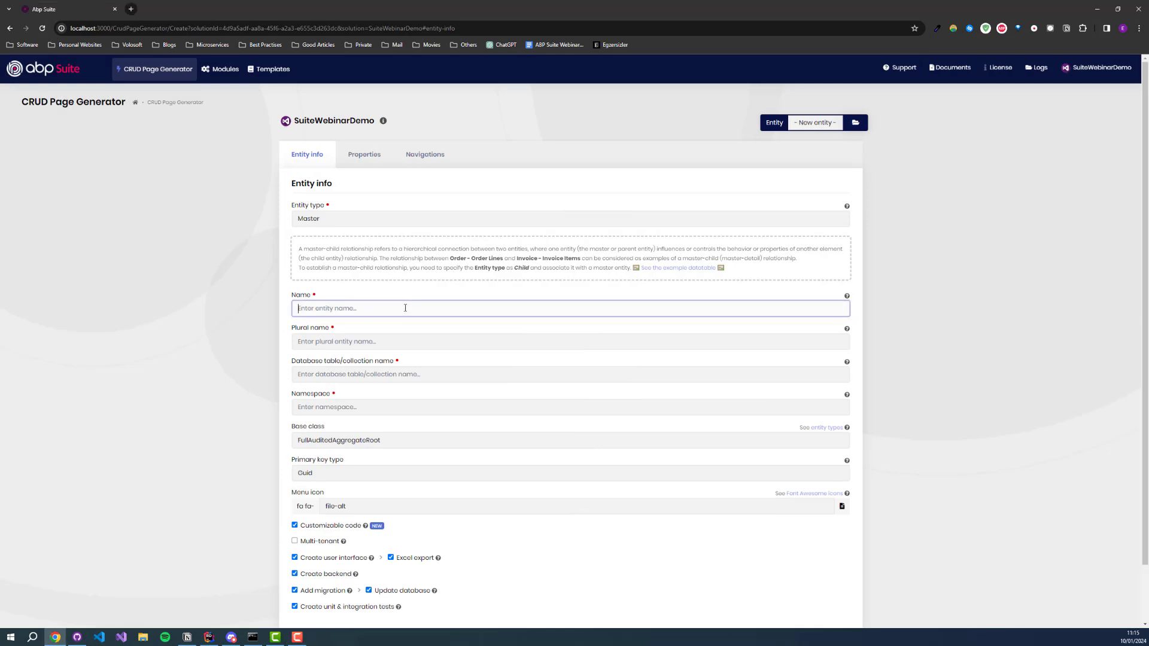
{"action": "type", "text": "Order"}
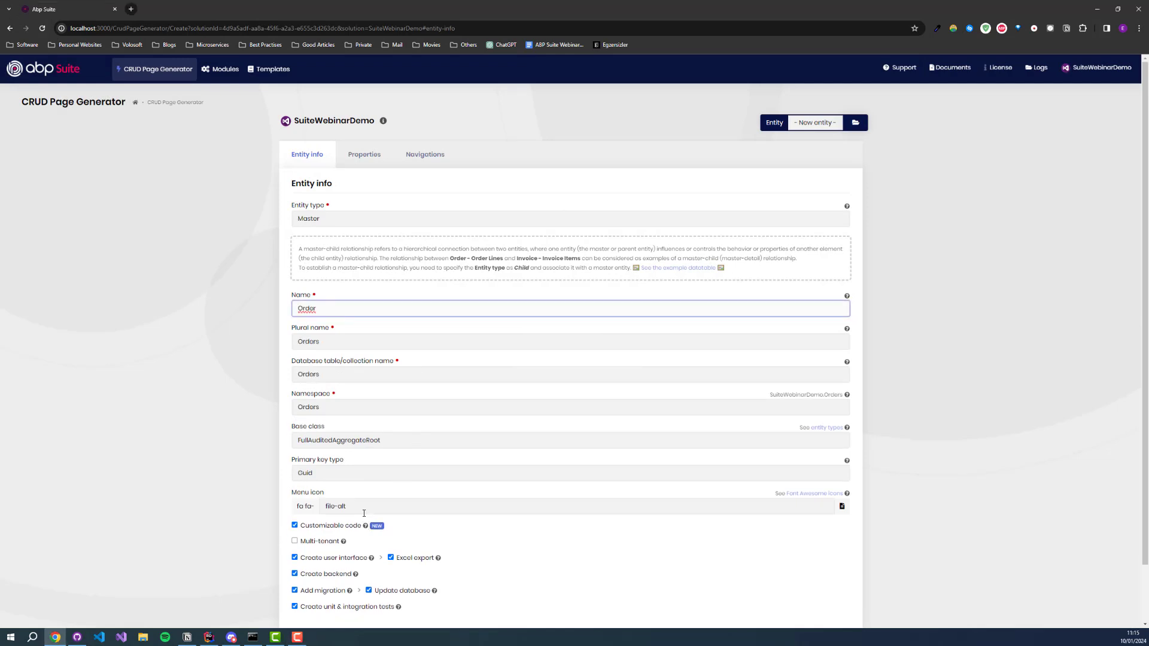
{"action": "left_click", "coordinate": [364, 507]}
{"action": "key", "text": "ctrl+a"}
{"action": "type", "text": "shopping-cart"}
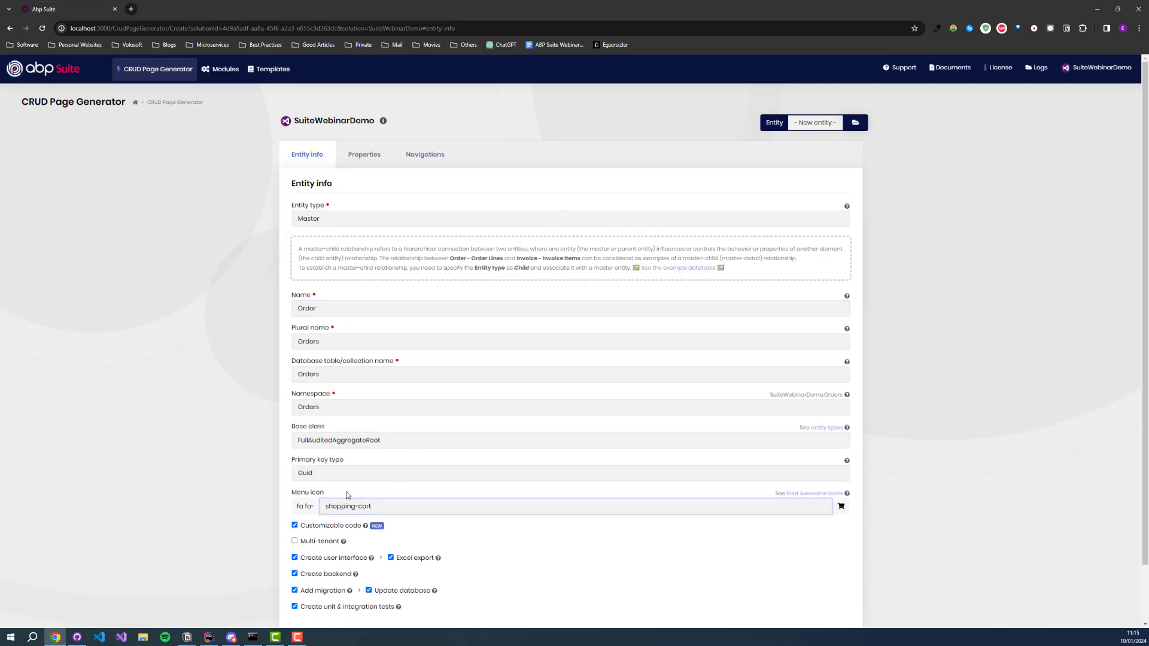
Step: Add a property called Number of type int to the Order entity
{"action": "left_click", "coordinate": [378, 157]}
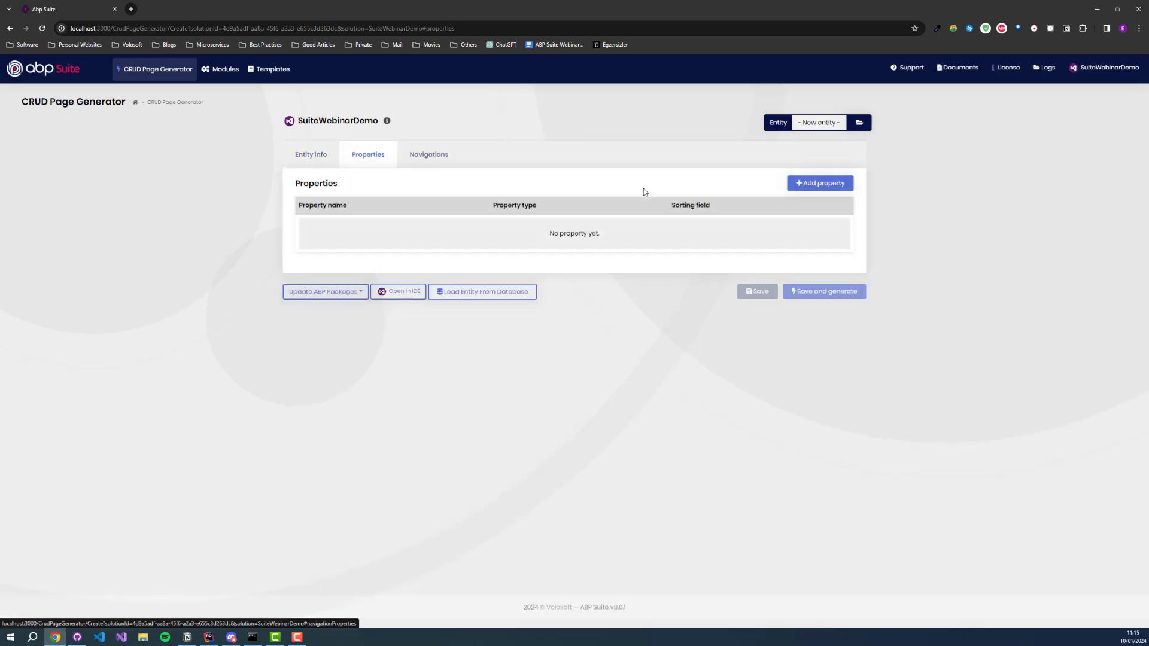
{"action": "left_click", "coordinate": [811, 190]}
{"action": "type", "text": "Number"}
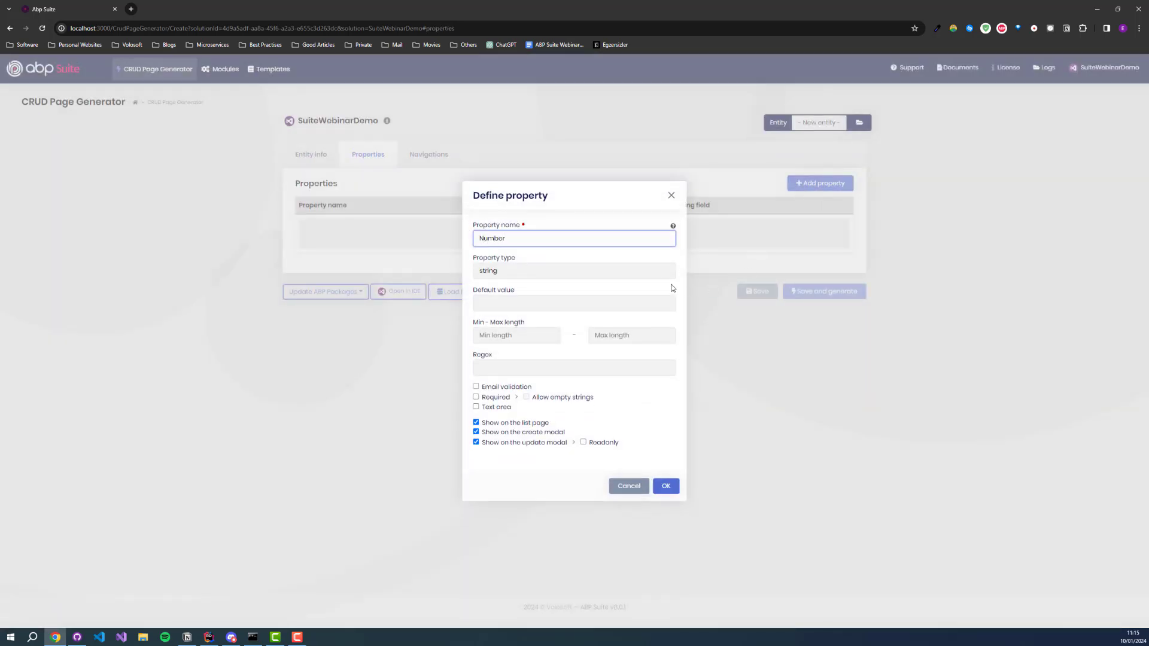
{"action": "left_click", "coordinate": [664, 273]}
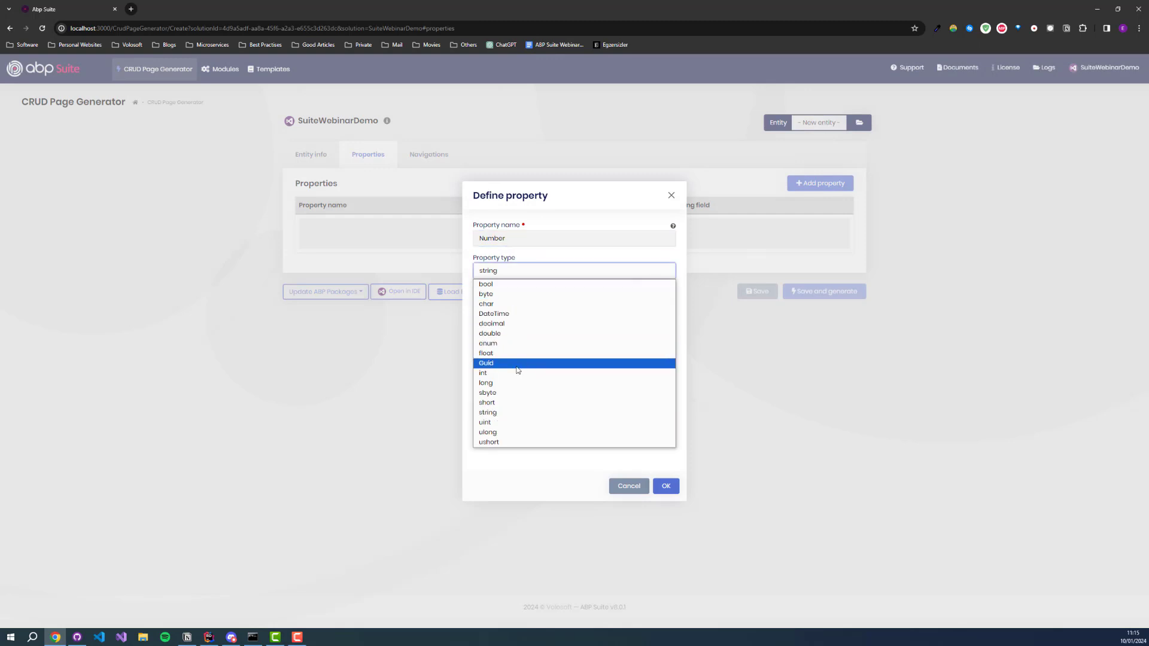
{"action": "left_click", "coordinate": [514, 373]}
{"action": "left_click", "coordinate": [666, 460]}
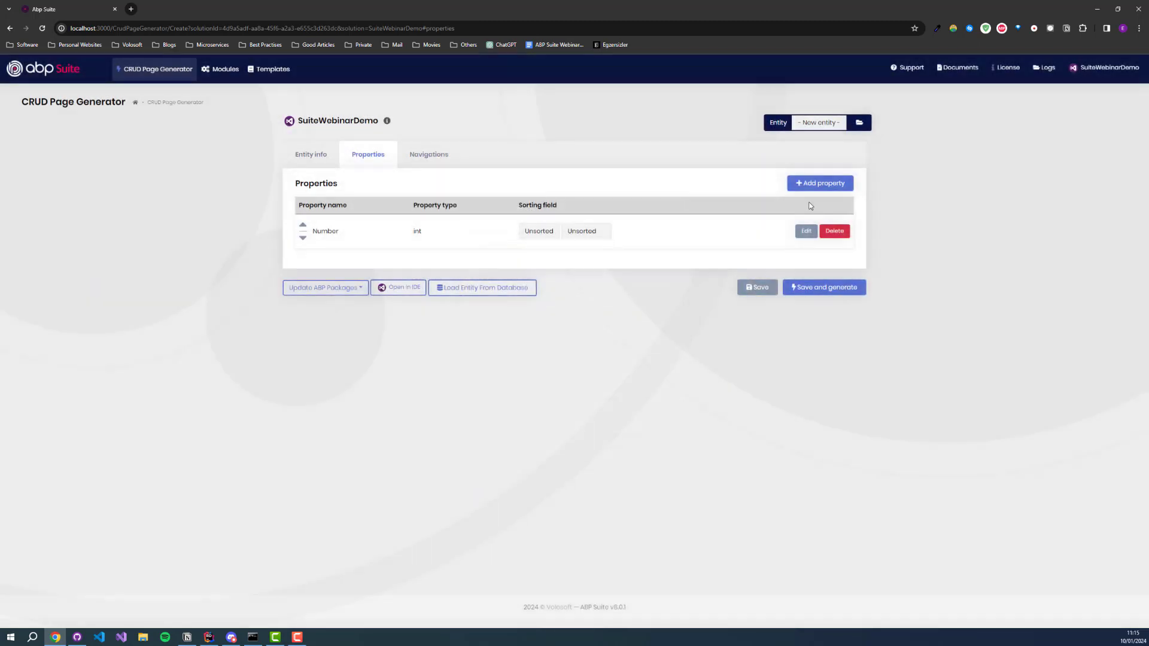
Step: Add an enum property called OrderStatus to the Order entity, using the OrderStatus.cs file from the Domain.Shared project's Orders folder
{"action": "left_click", "coordinate": [818, 187]}
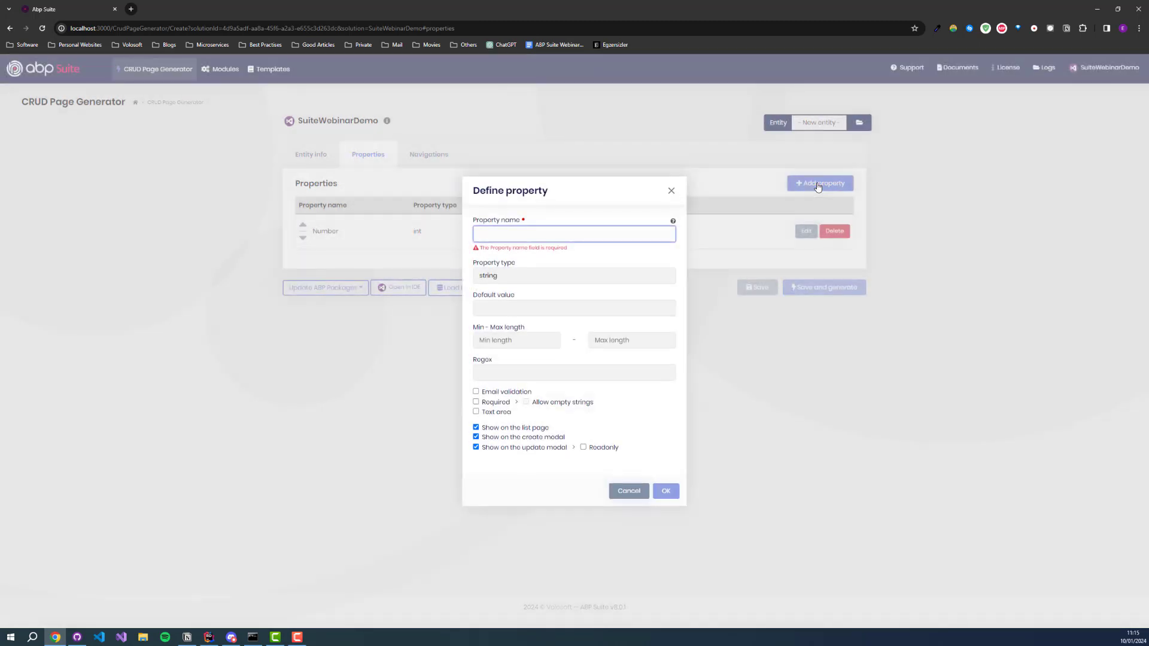
{"action": "type", "text": "OrderStatus"}
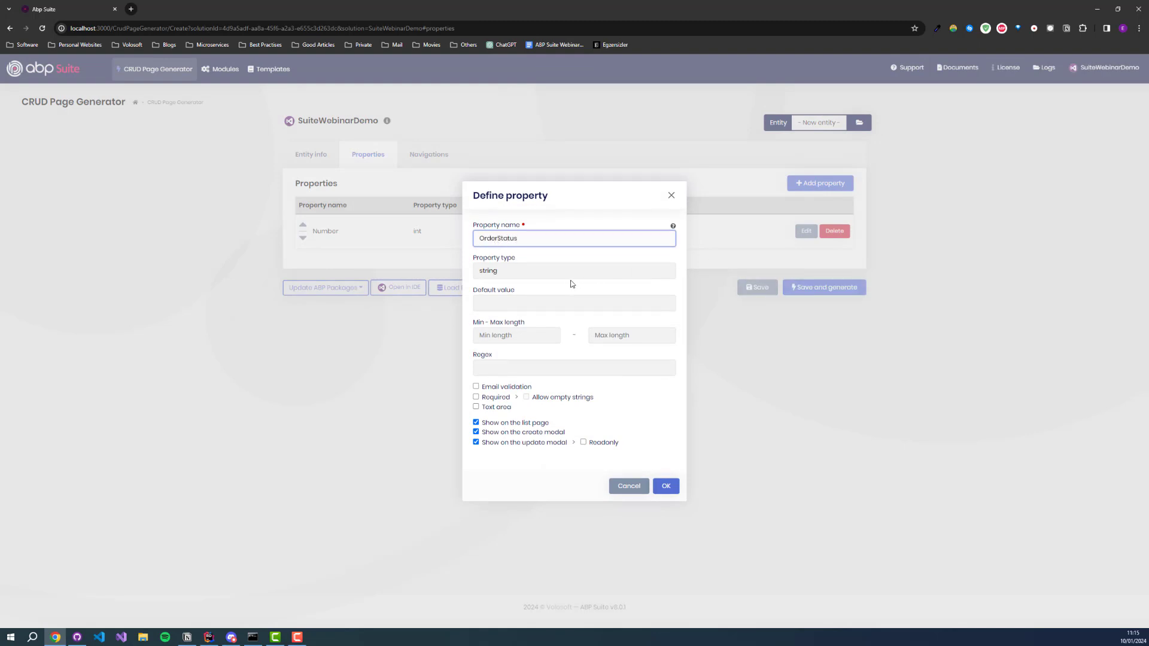
{"action": "left_click", "coordinate": [560, 270]}
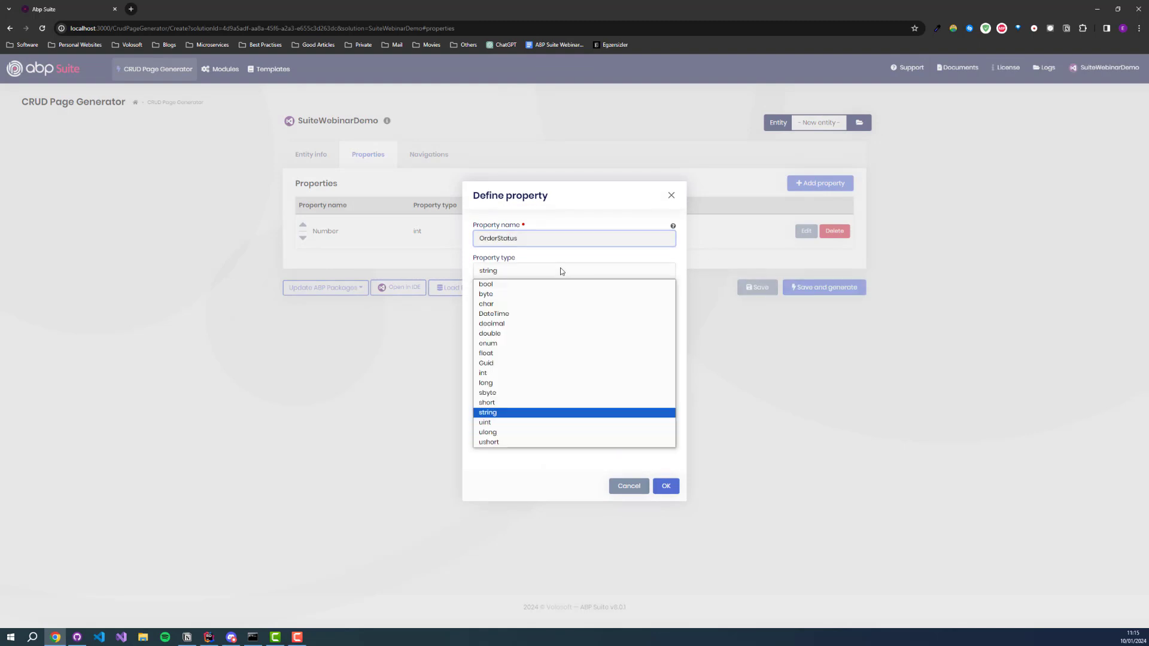
{"action": "left_click", "coordinate": [502, 331]}
{"action": "left_click", "coordinate": [504, 320]}
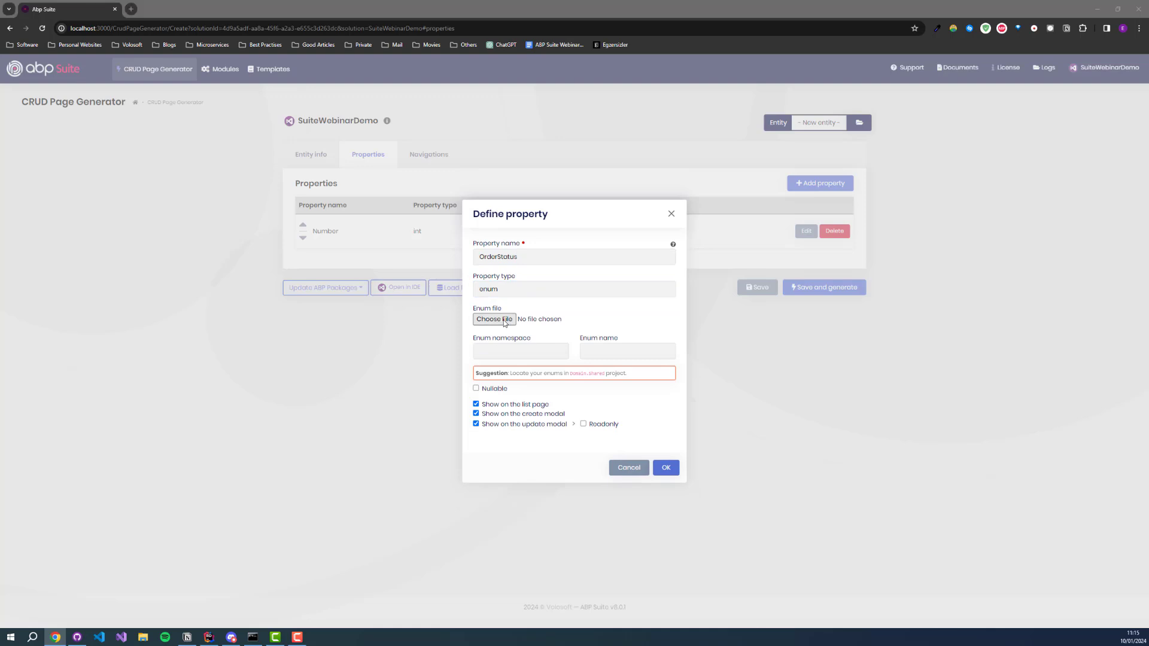
{"action": "left_click", "coordinate": [111, 62]}
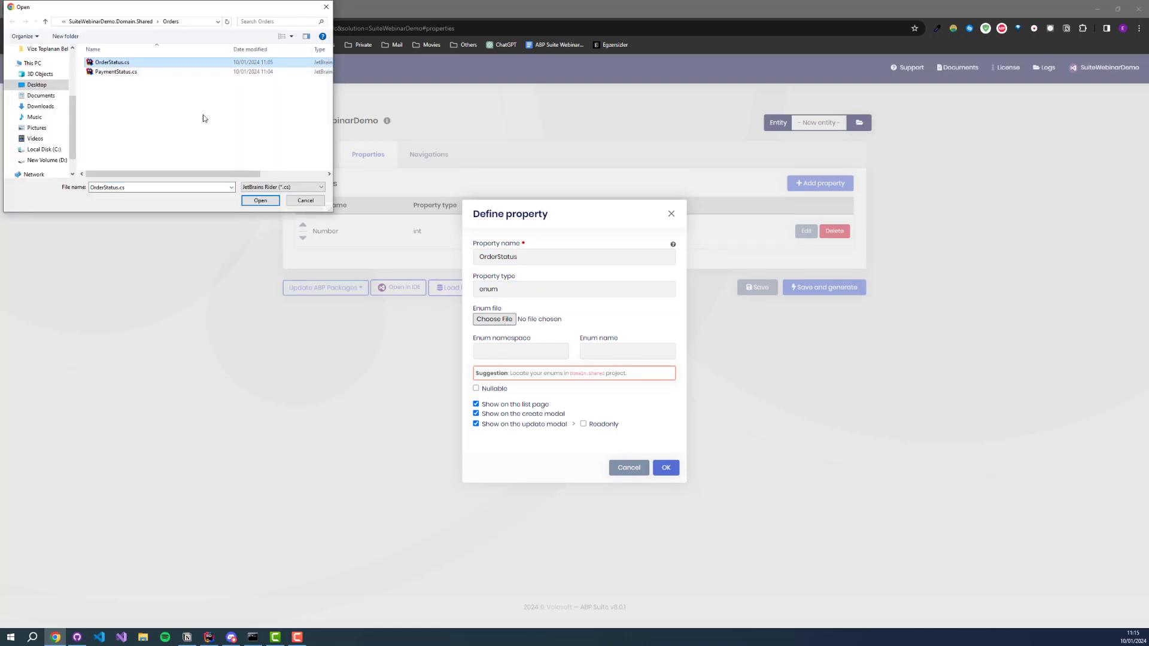
{"action": "left_click", "coordinate": [261, 203]}
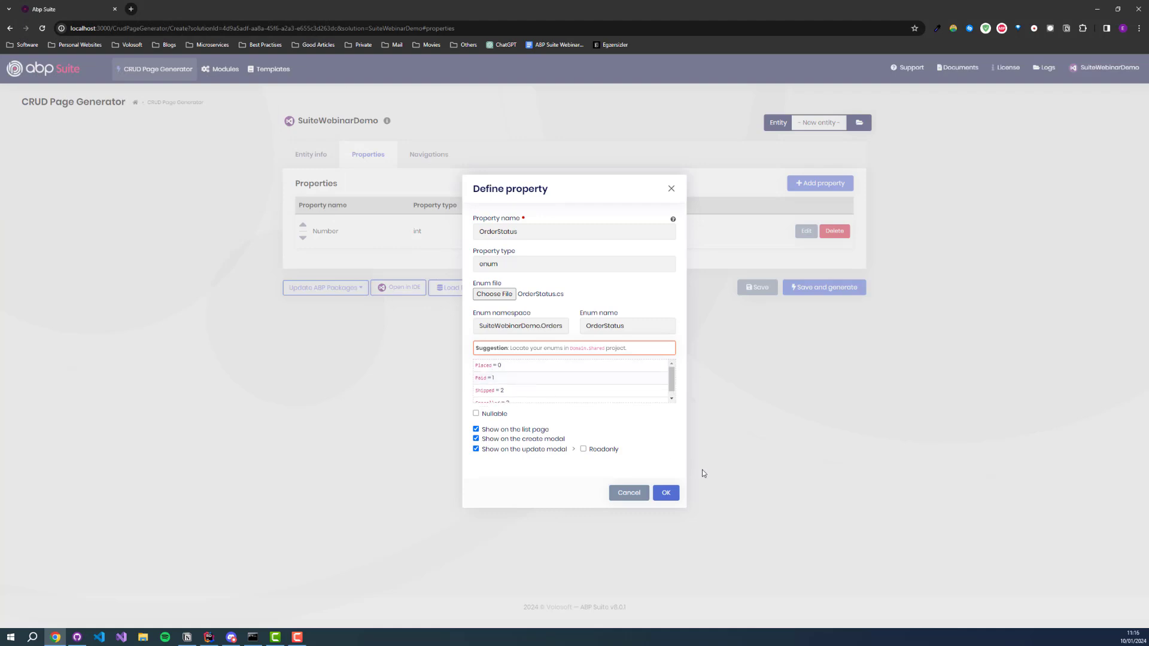
{"action": "left_click", "coordinate": [665, 493]}
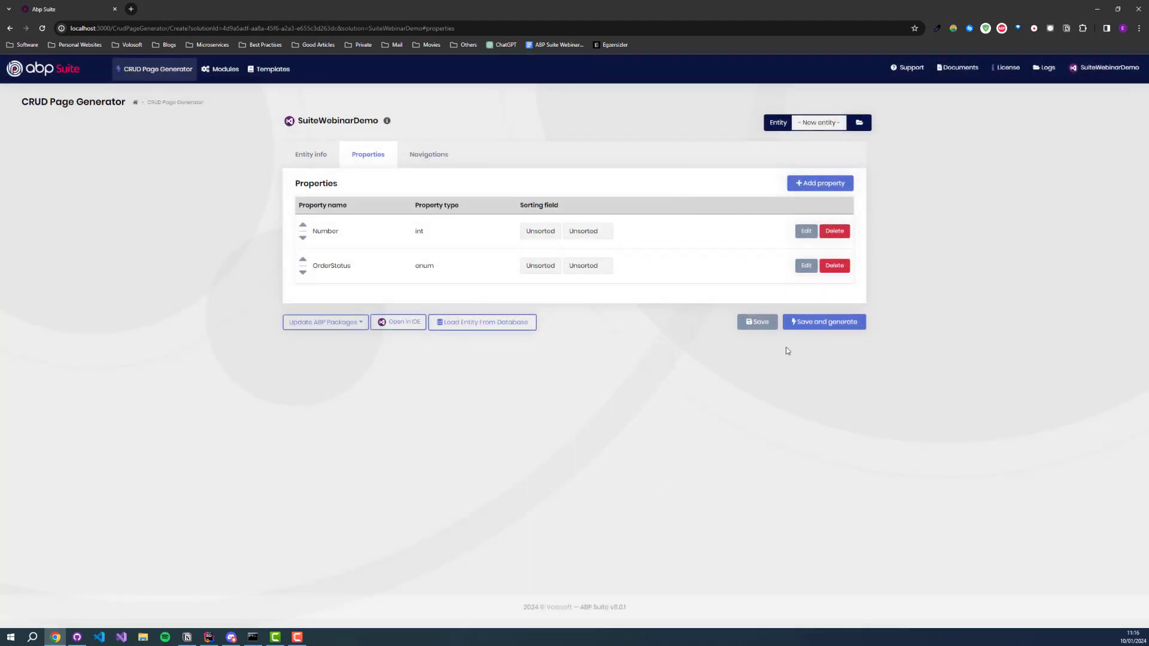
Step: Add an enum property called PaymentStatus to the Order entity, using the PaymentStatus.cs file from the Domain.Shared project's Orders folder
{"action": "left_click", "coordinate": [820, 183]}
{"action": "type", "text": "Pa"}
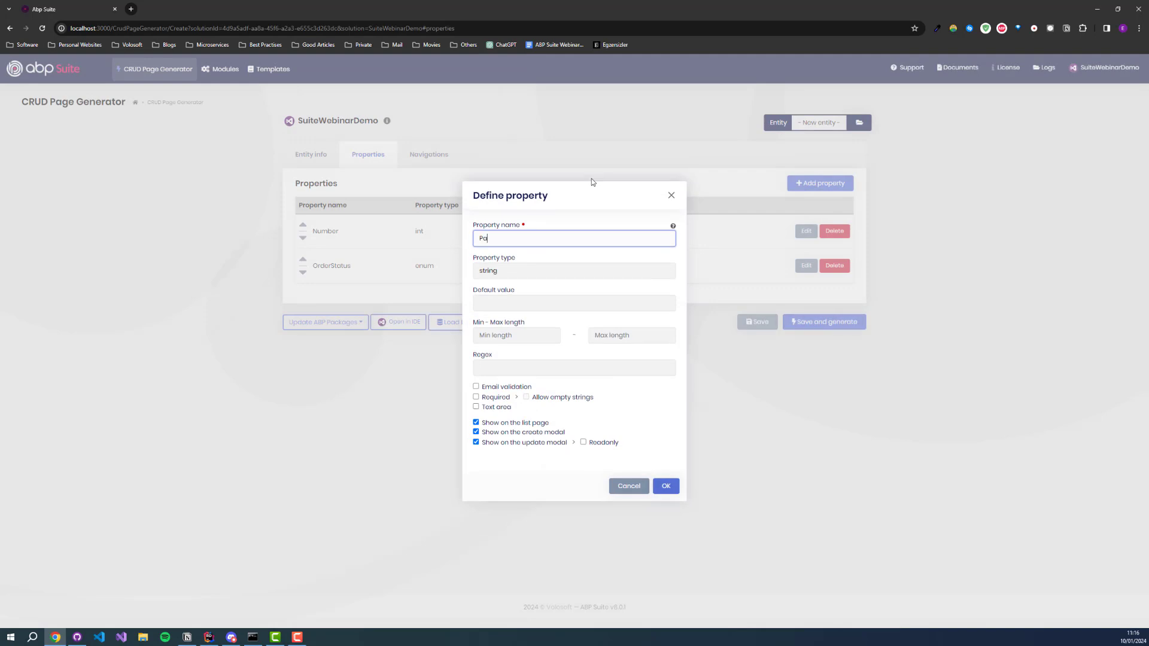
{"action": "type", "text": "ymentStatus"}
{"action": "left_click", "coordinate": [554, 272]}
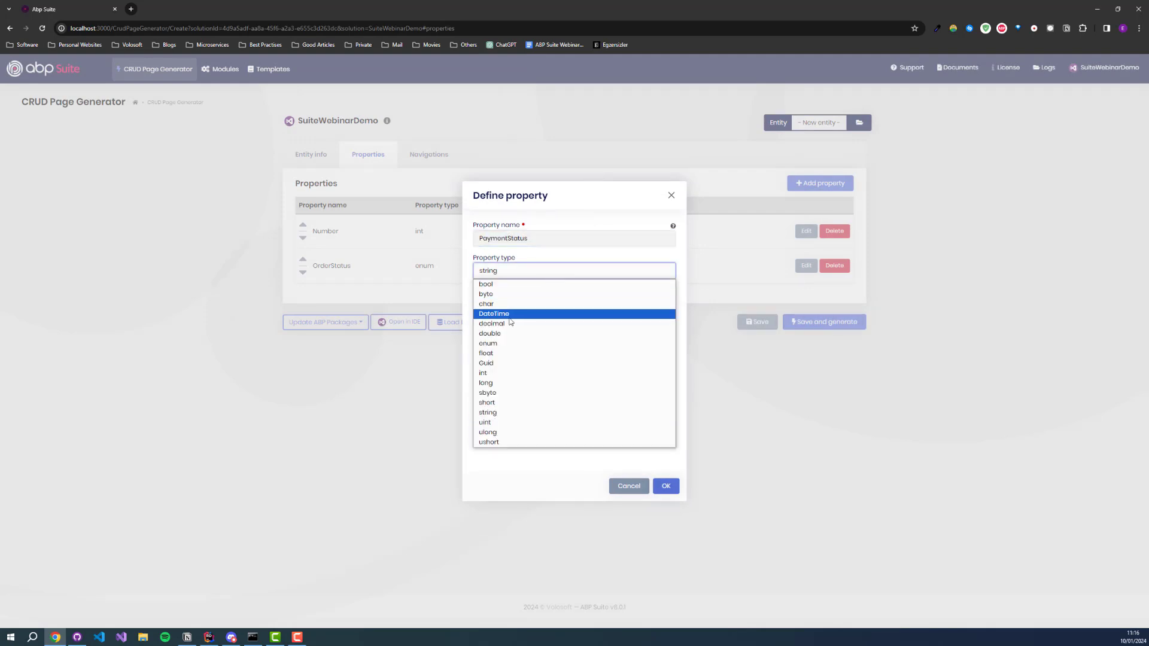
{"action": "left_click", "coordinate": [487, 343]}
{"action": "left_click", "coordinate": [494, 319]}
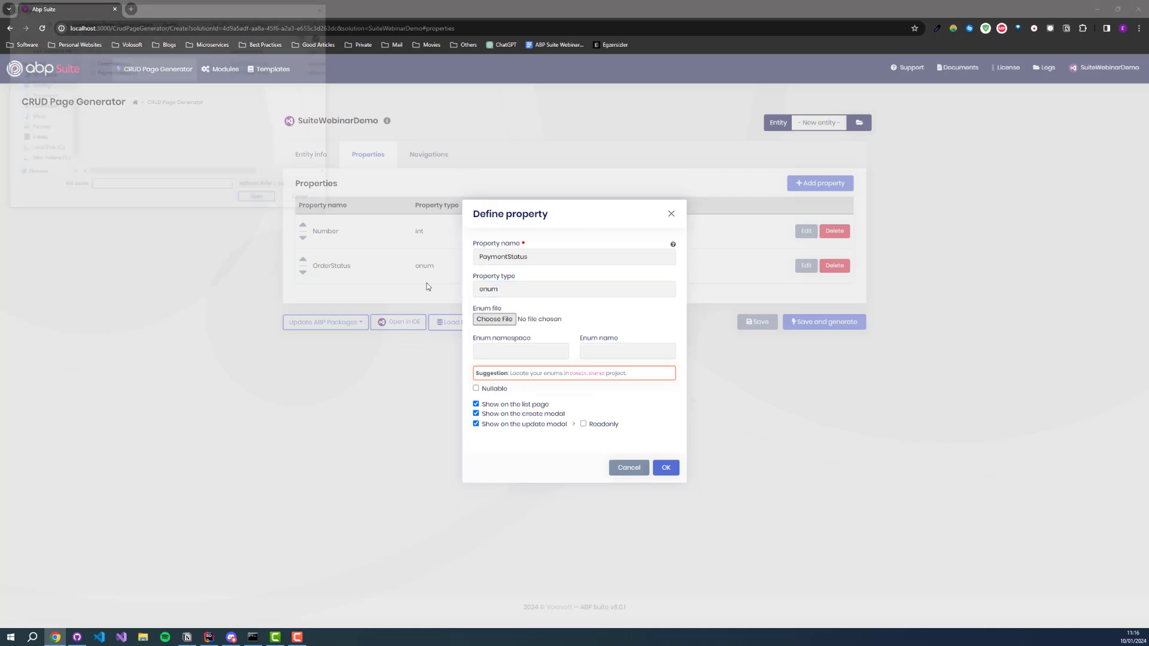
{"action": "left_click", "coordinate": [144, 72]}
{"action": "left_click", "coordinate": [260, 201]}
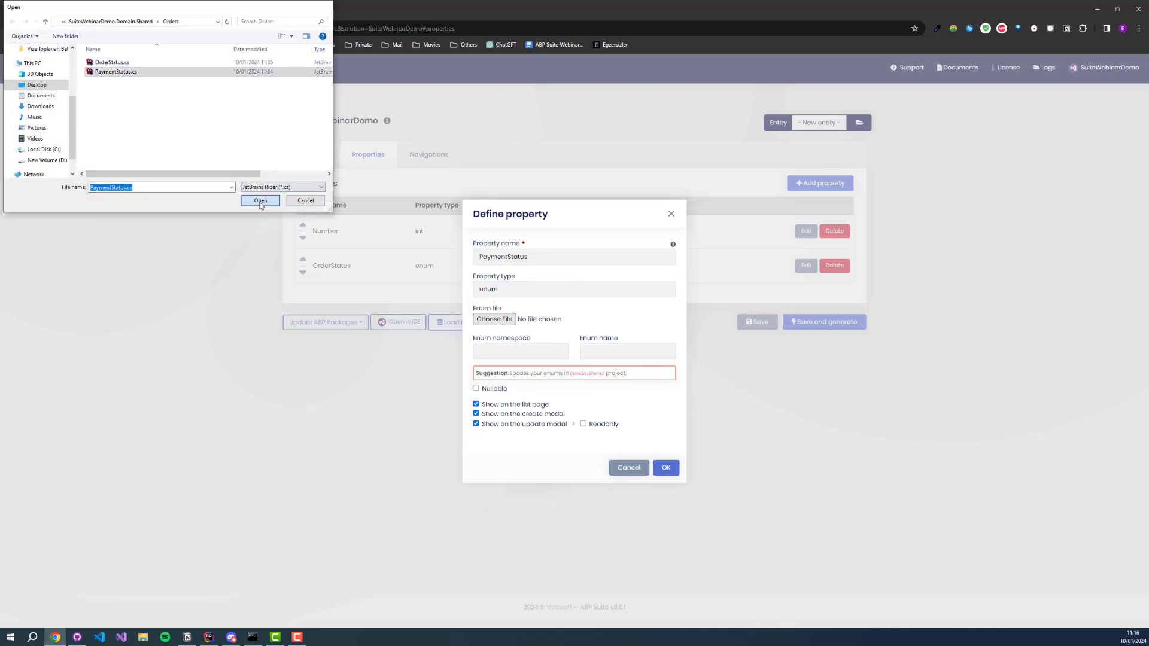
{"action": "left_click", "coordinate": [666, 493]}
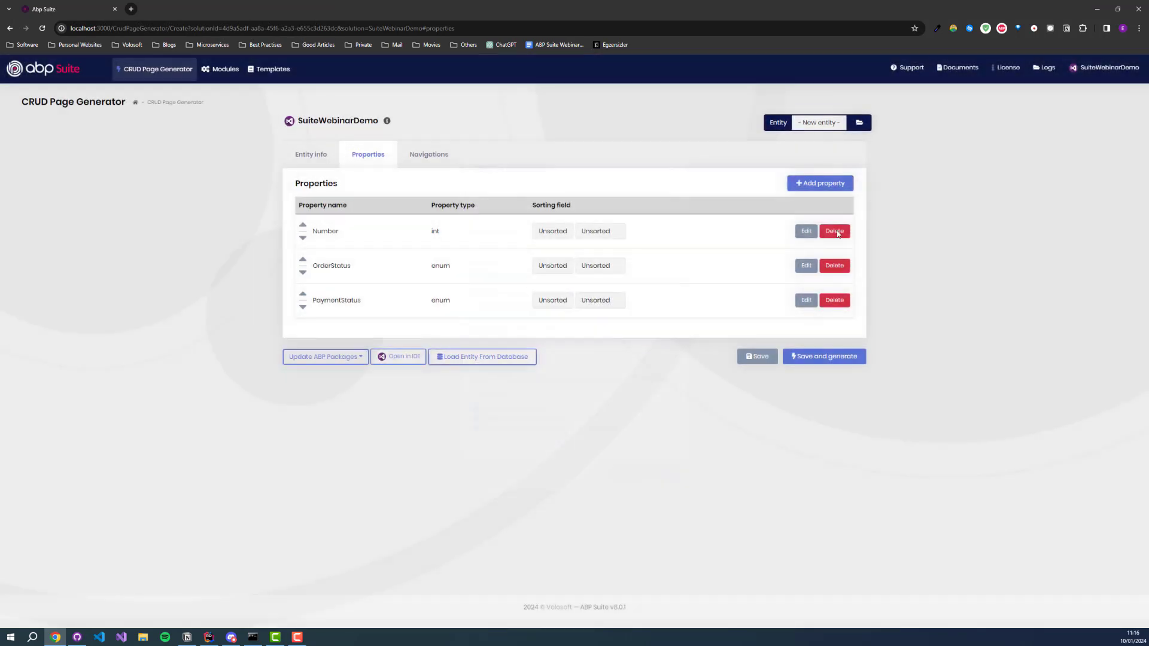
Step: Add a property called Date of type DateTime to the Order entity
{"action": "left_click", "coordinate": [840, 186]}
{"action": "type", "text": "D"}
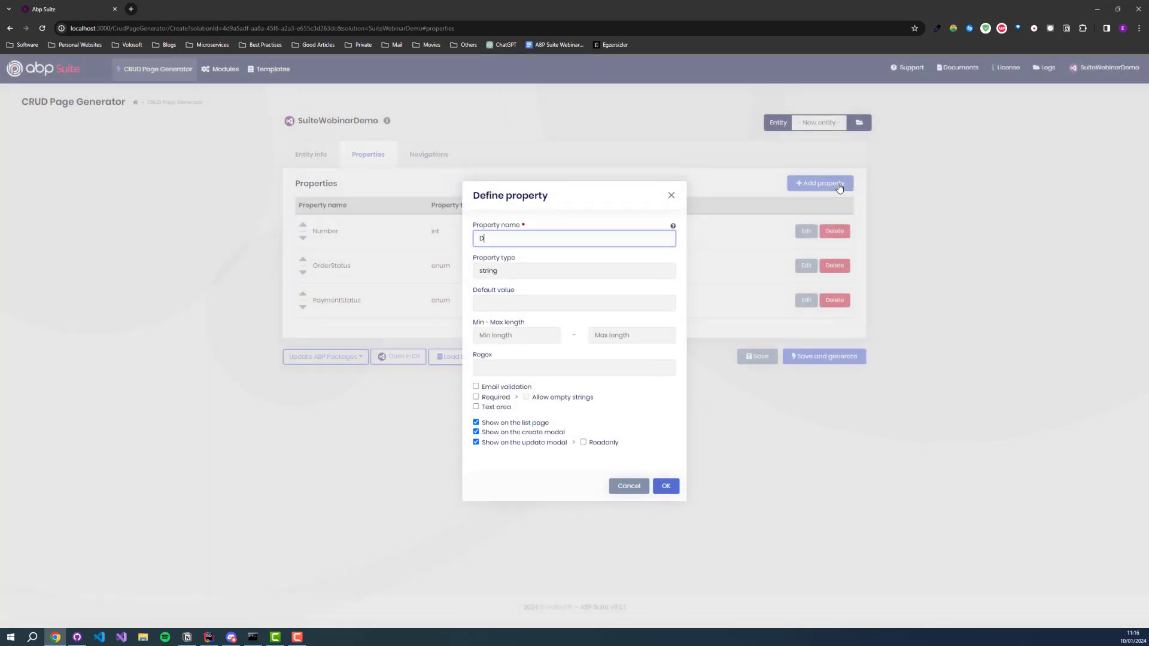
{"action": "type", "text": "ate"}
{"action": "left_click", "coordinate": [582, 270]}
{"action": "left_click", "coordinate": [566, 313]}
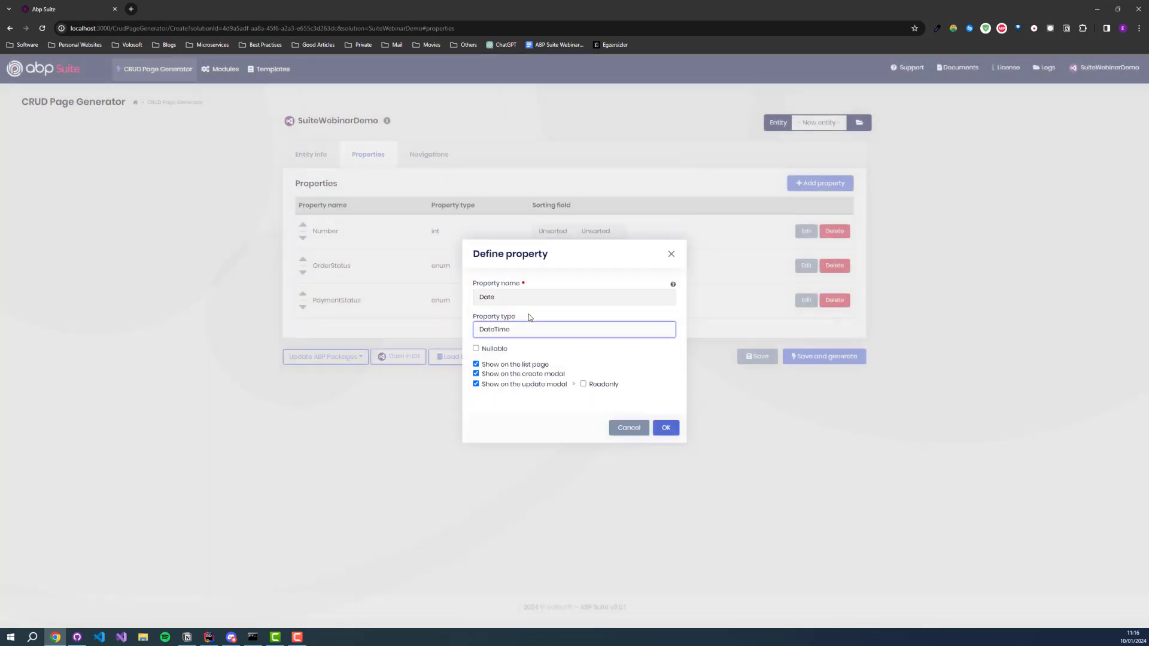
{"action": "left_click", "coordinate": [664, 427]}
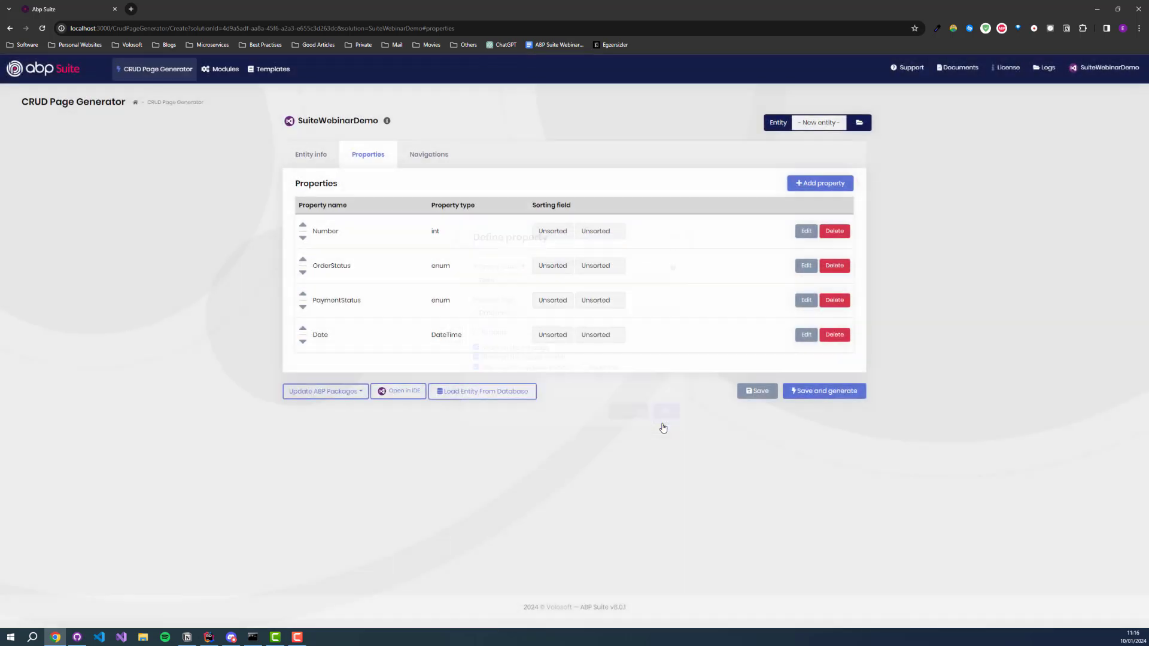
Step: Add a required one-to-many navigation property from Order to Customer.cs, with Name as the display property
{"action": "left_click", "coordinate": [433, 156]}
{"action": "left_click", "coordinate": [815, 184]}
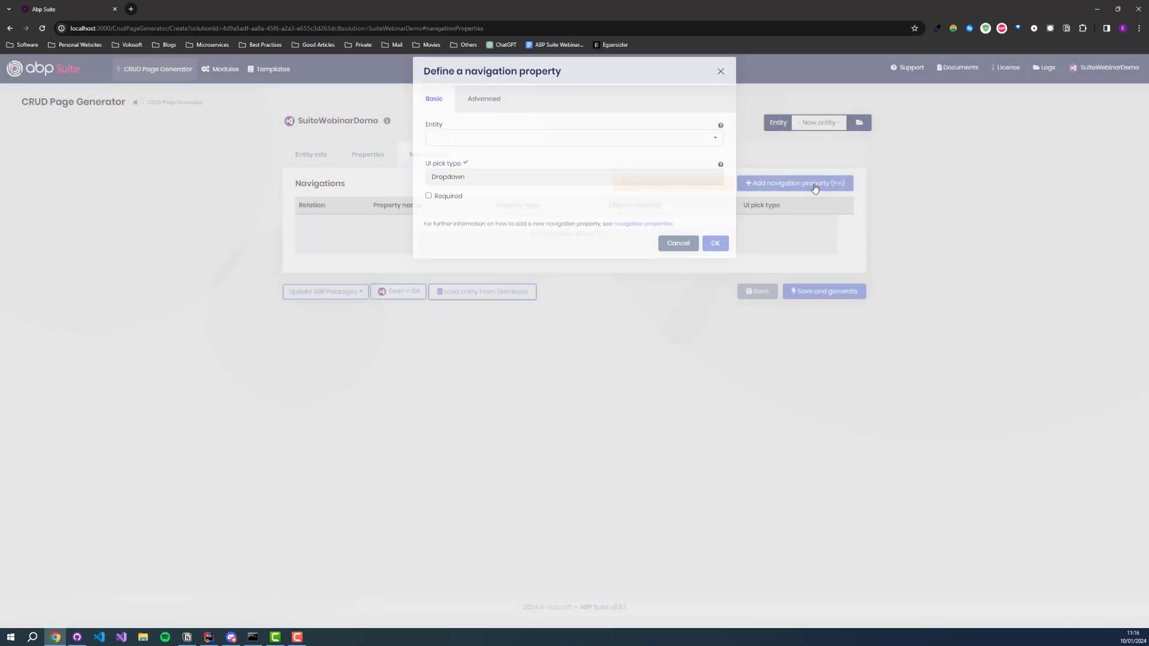
{"action": "left_click", "coordinate": [577, 149]}
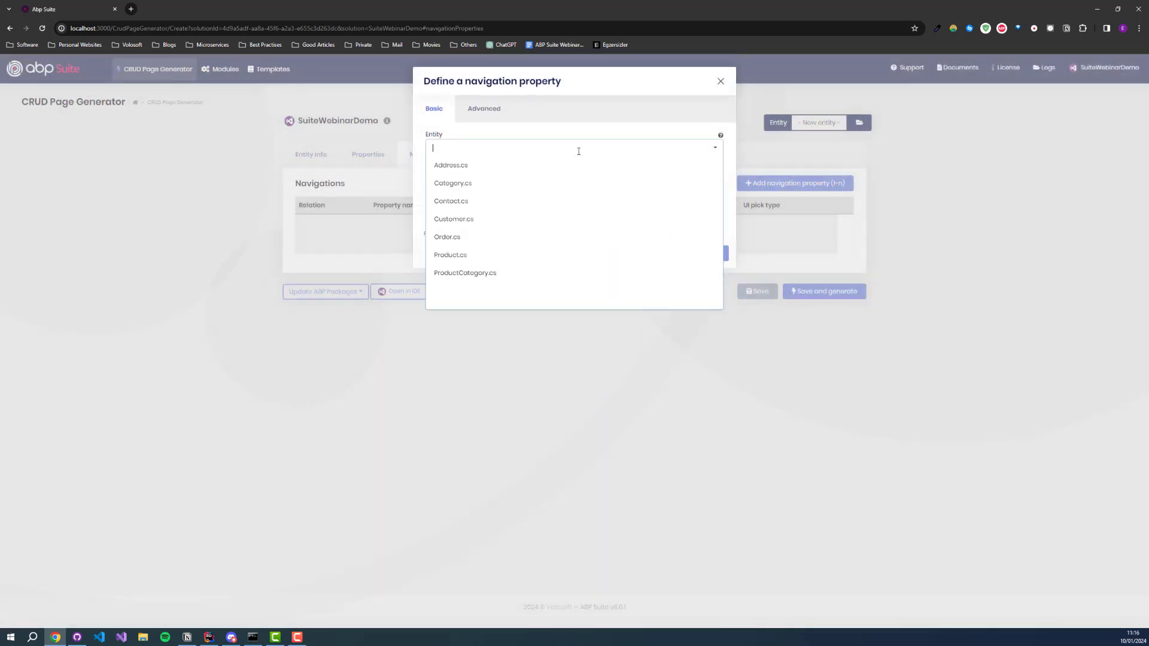
{"action": "left_click", "coordinate": [464, 221]}
{"action": "left_click", "coordinate": [477, 184]}
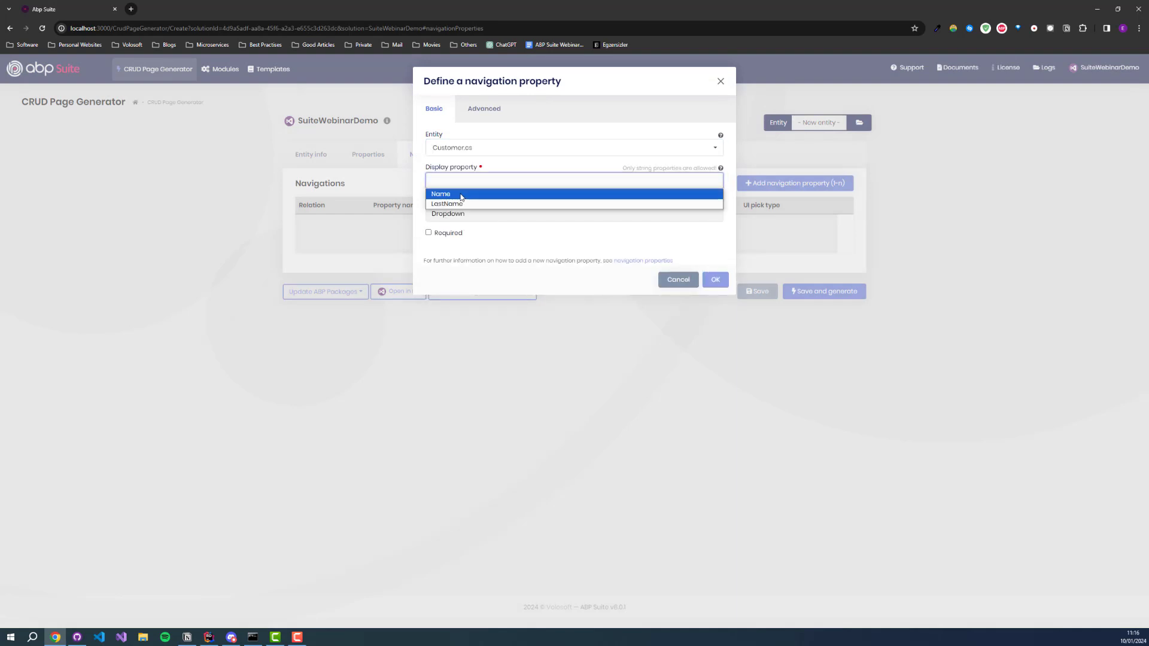
{"action": "left_click", "coordinate": [462, 192]}
{"action": "left_click", "coordinate": [453, 237]}
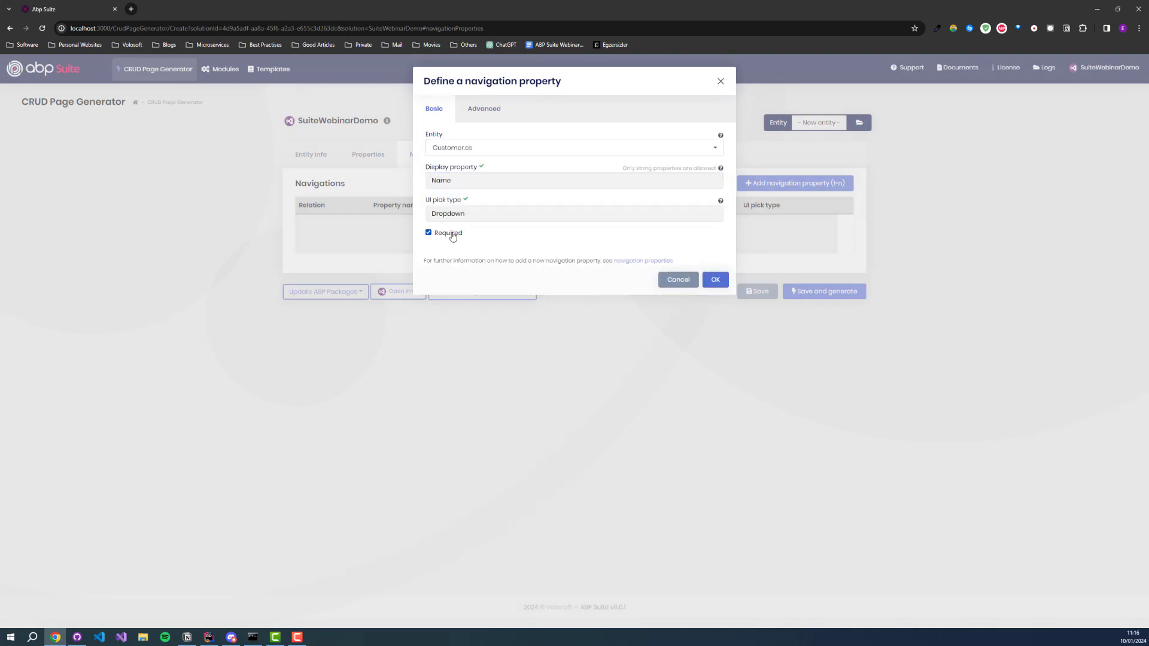
{"action": "left_click", "coordinate": [715, 279]}
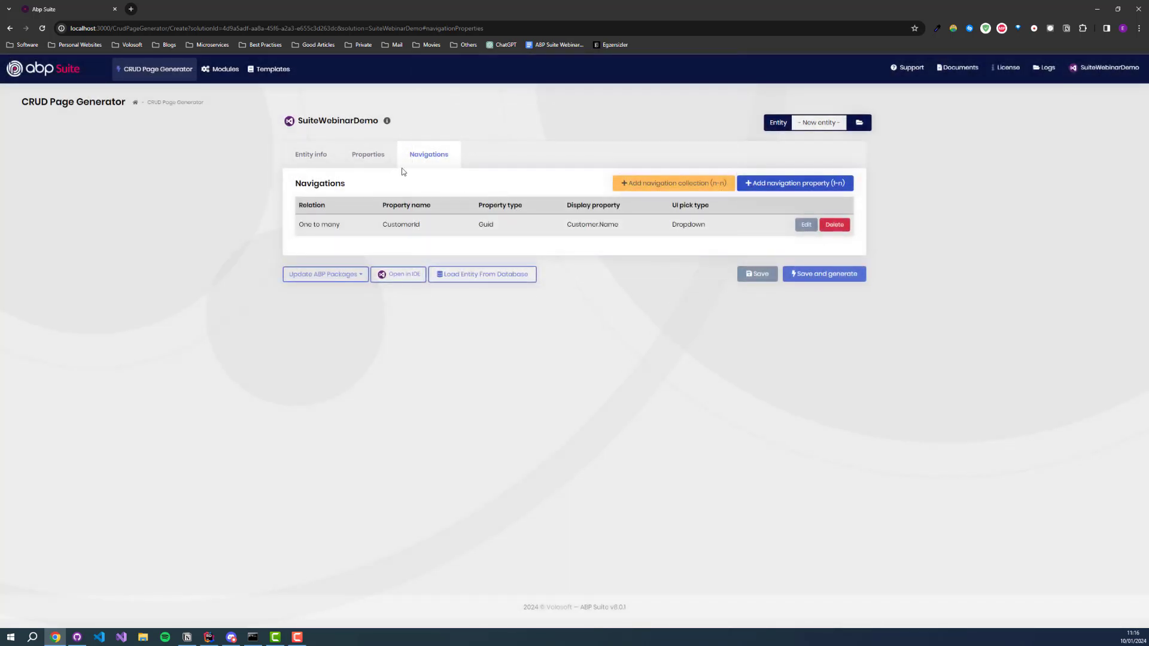
Step: Review the Order entity's properties and general information, and save and generate the entity
{"action": "left_click", "coordinate": [384, 165]}
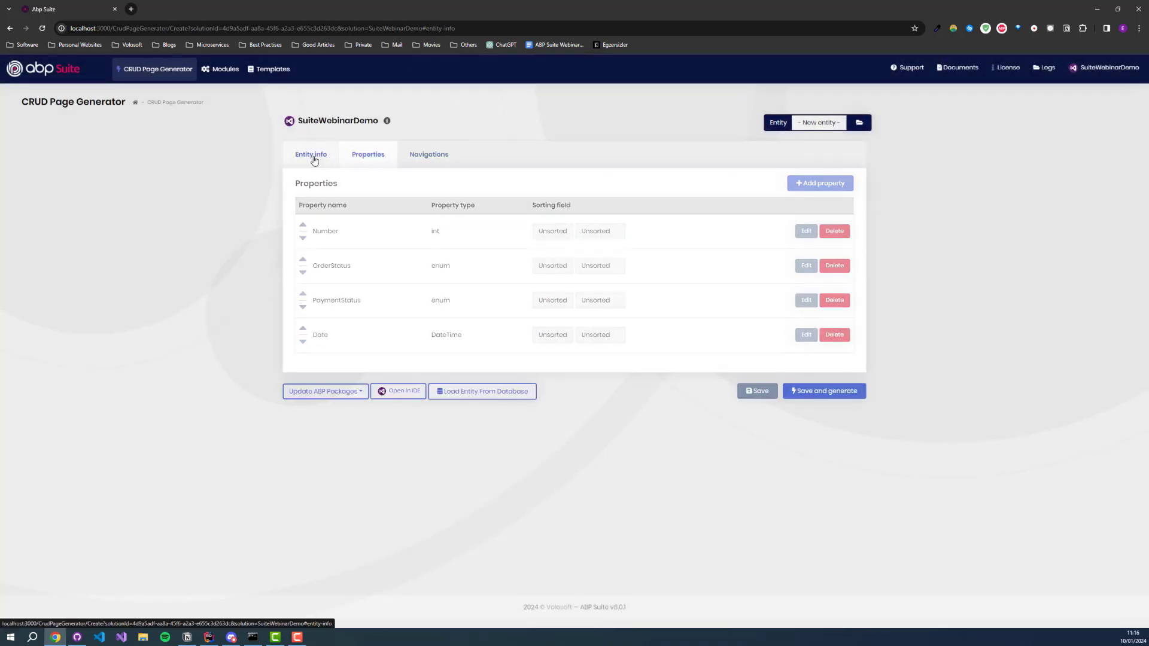
{"action": "left_click", "coordinate": [313, 159]}
{"action": "scroll", "coordinate": [719, 229], "scroll_direction": "down", "scroll_amount": 1}
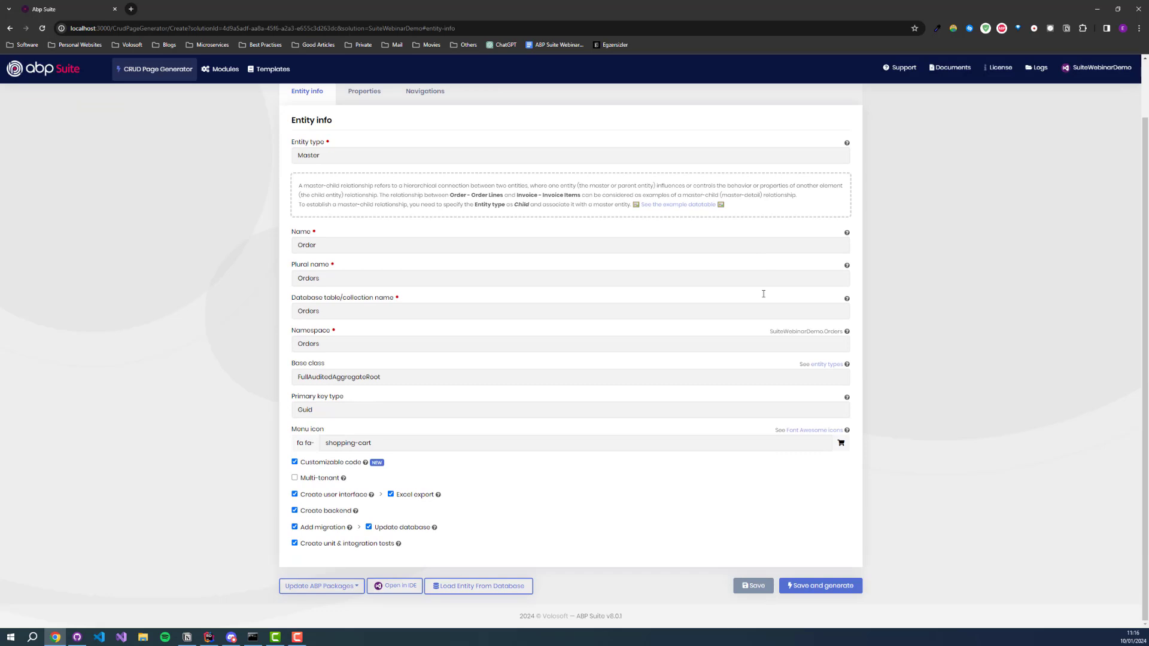
{"action": "left_click", "coordinate": [802, 584]}
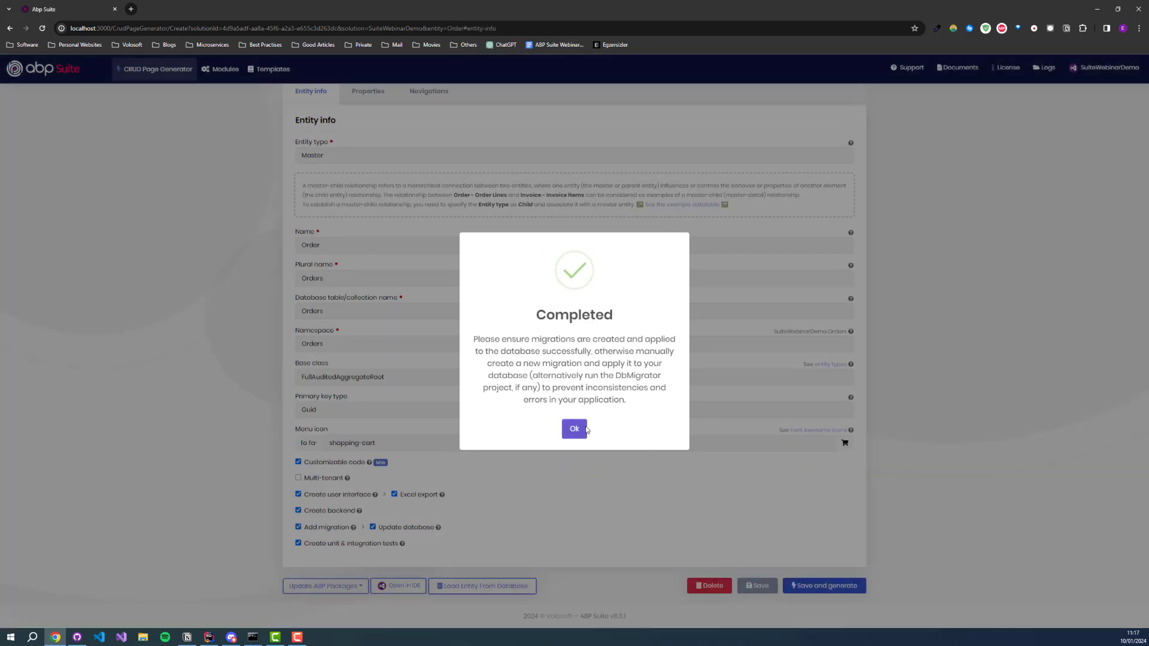
{"action": "left_click", "coordinate": [574, 429]}
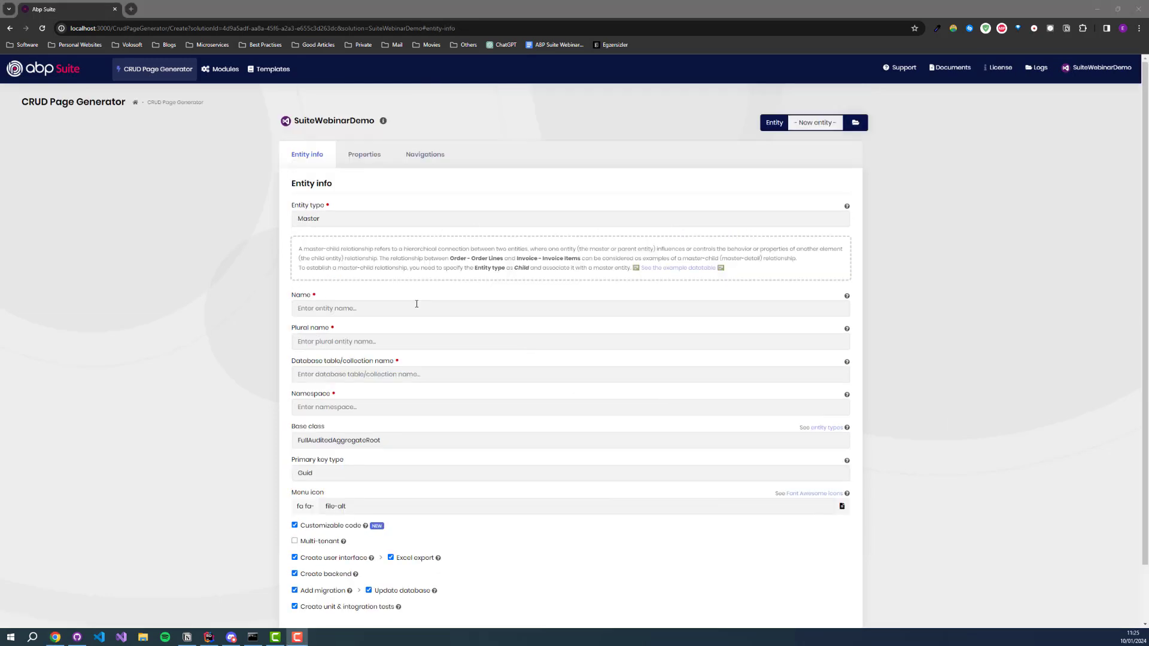
Step: Name the new entity OrderLine and make it a child of the Order.cs master entity
{"action": "left_click", "coordinate": [417, 306]}
{"action": "type", "text": "Order"}
{"action": "type", "text": "Line"}
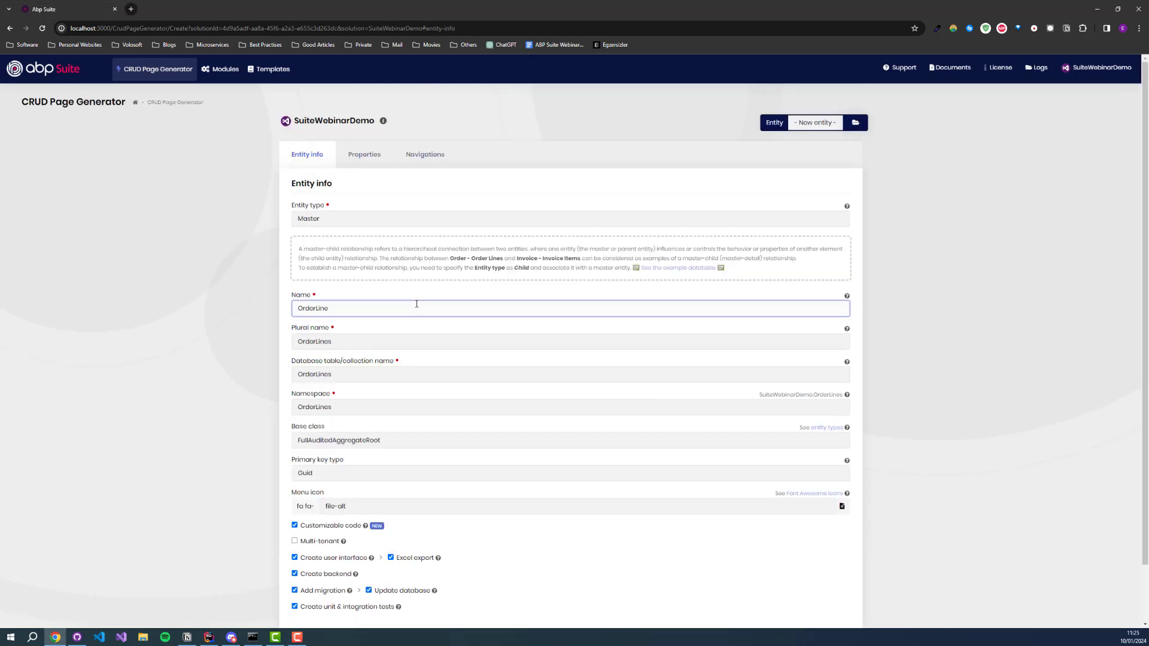
{"action": "left_click", "coordinate": [384, 219]}
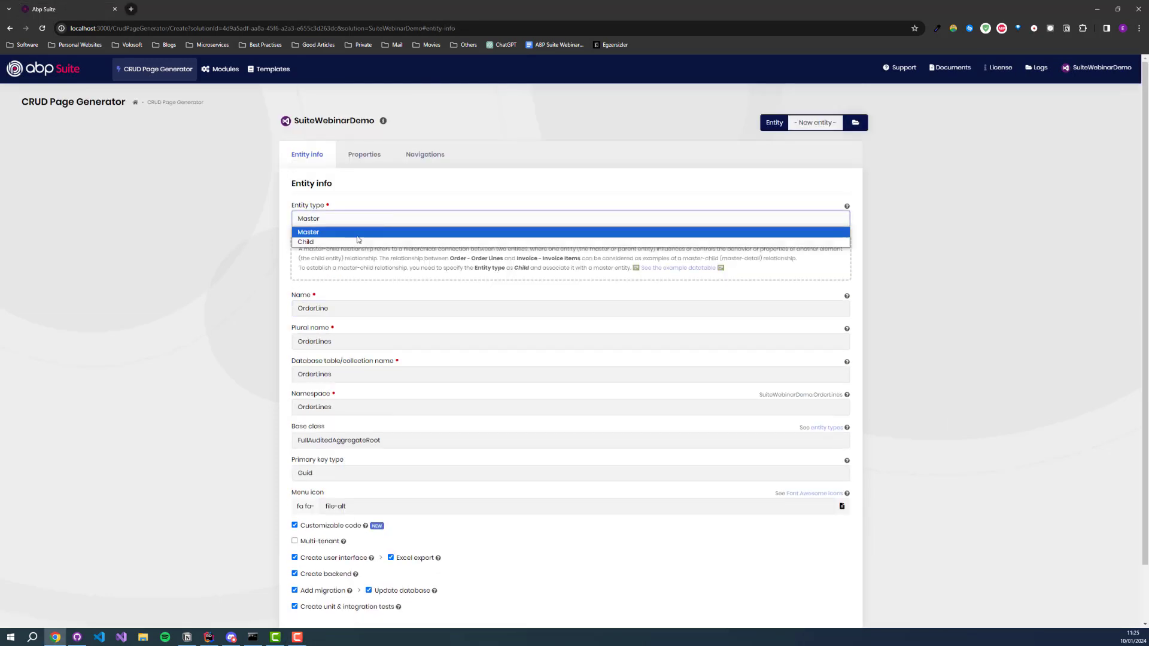
{"action": "left_click", "coordinate": [334, 240]}
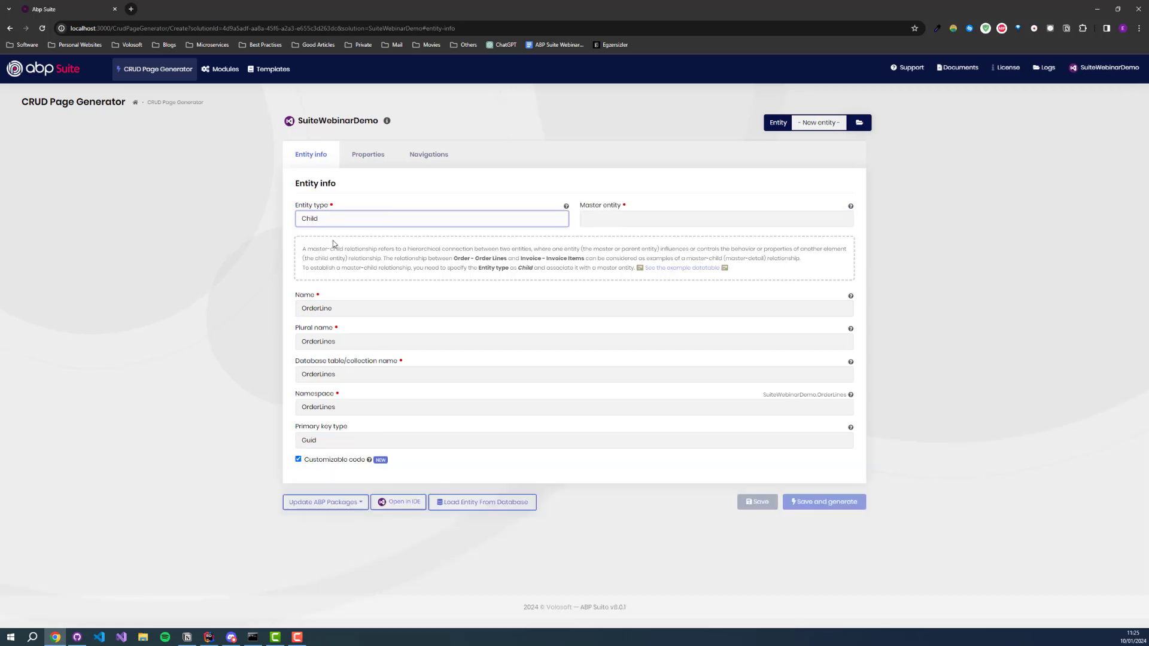
{"action": "left_click", "coordinate": [636, 221]}
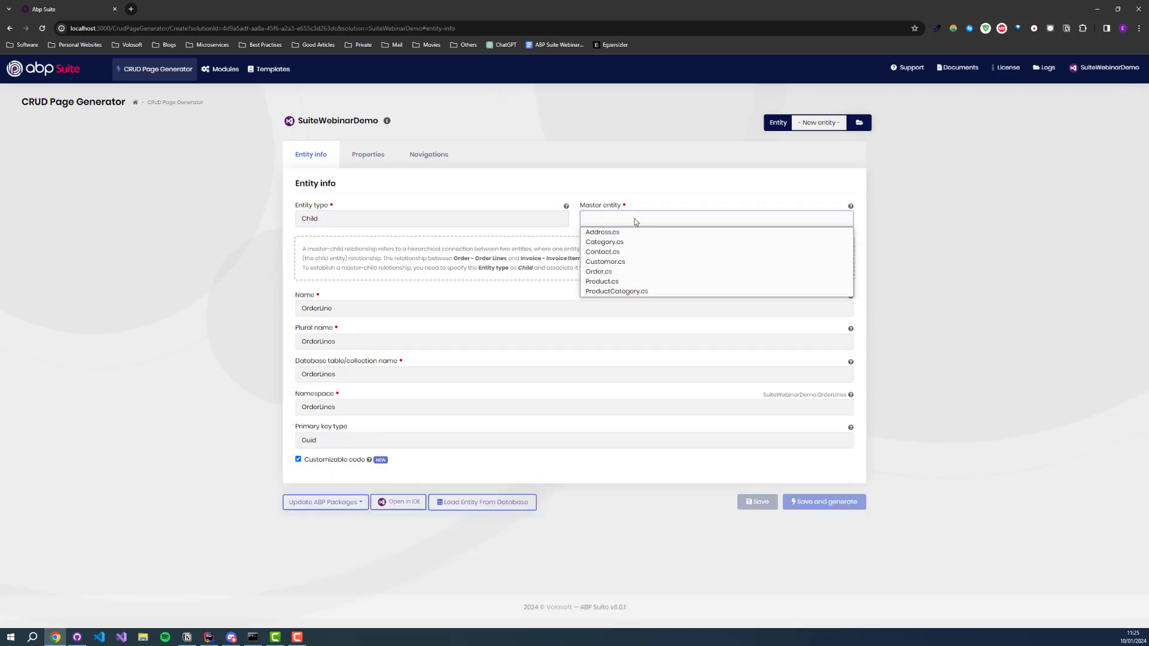
{"action": "left_click", "coordinate": [619, 272]}
Step: Add a property called Quantity of type int to the OrderLine entity
{"action": "left_click", "coordinate": [380, 165]}
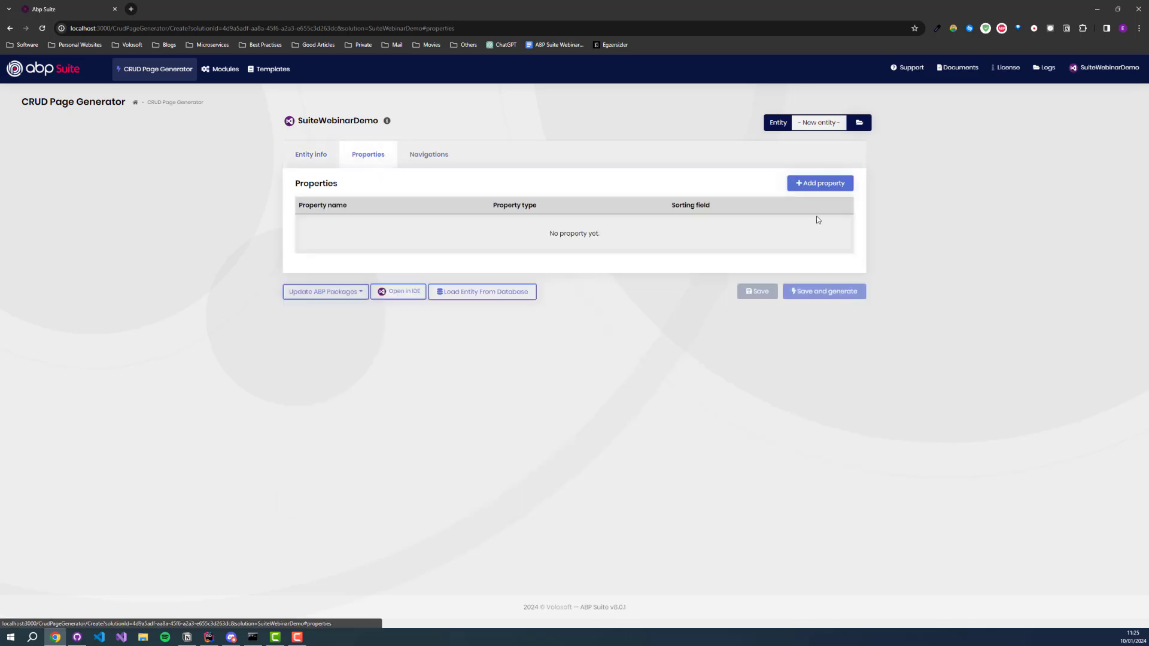
{"action": "left_click", "coordinate": [819, 184]}
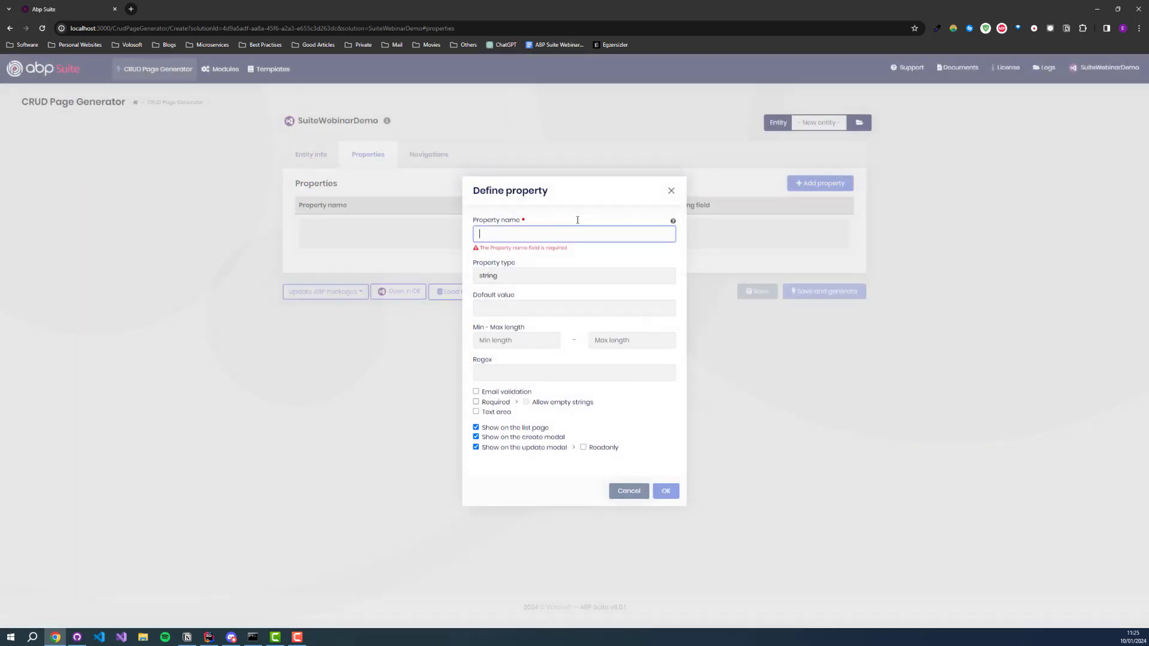
{"action": "type", "text": "Quantity"}
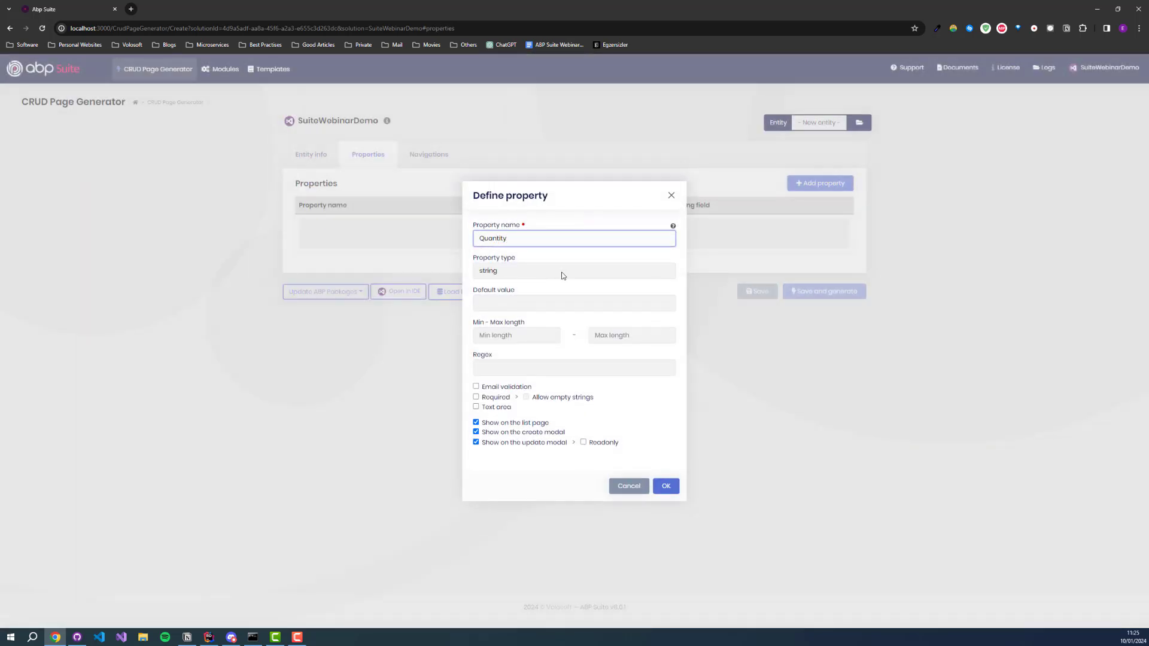
{"action": "left_click", "coordinate": [563, 271]}
{"action": "left_click", "coordinate": [488, 380]}
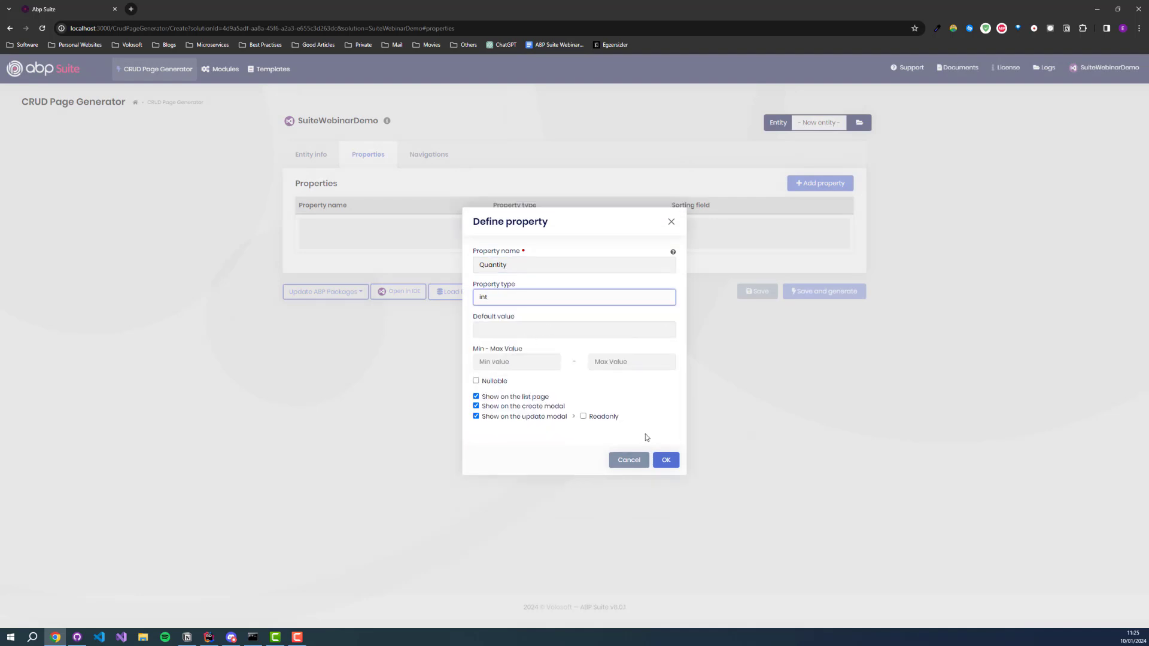
{"action": "left_click", "coordinate": [666, 459]}
Step: Add a property called TotalPrice of type float to the OrderLine entity
{"action": "left_click", "coordinate": [852, 185]}
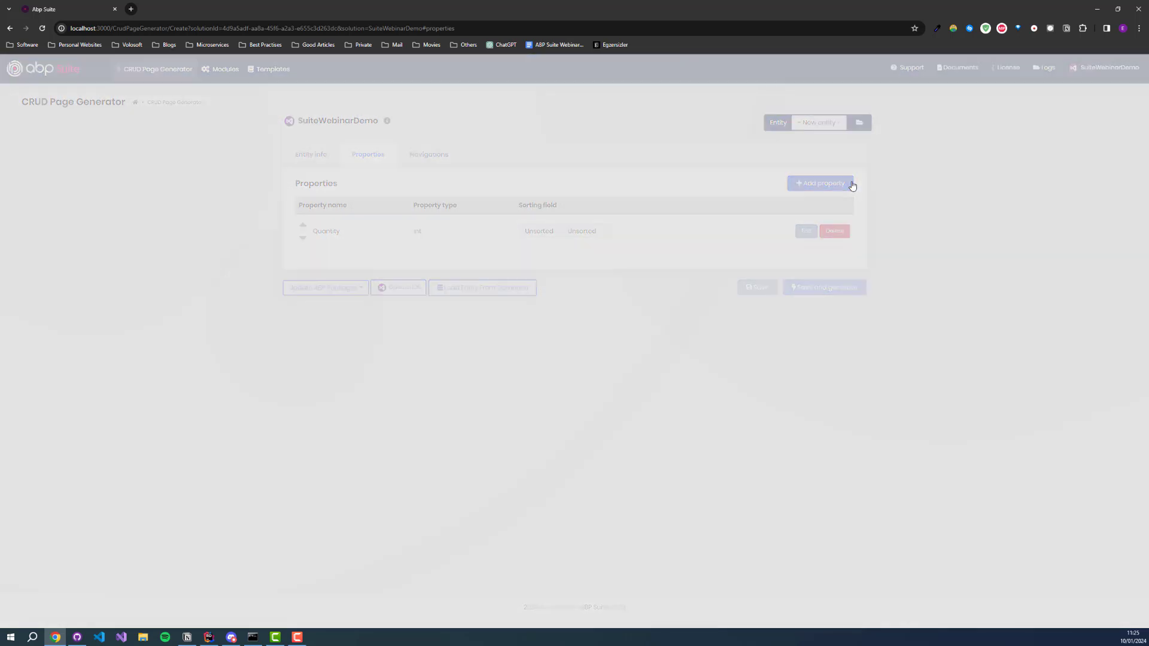
{"action": "type", "text": "TotalPrice"}
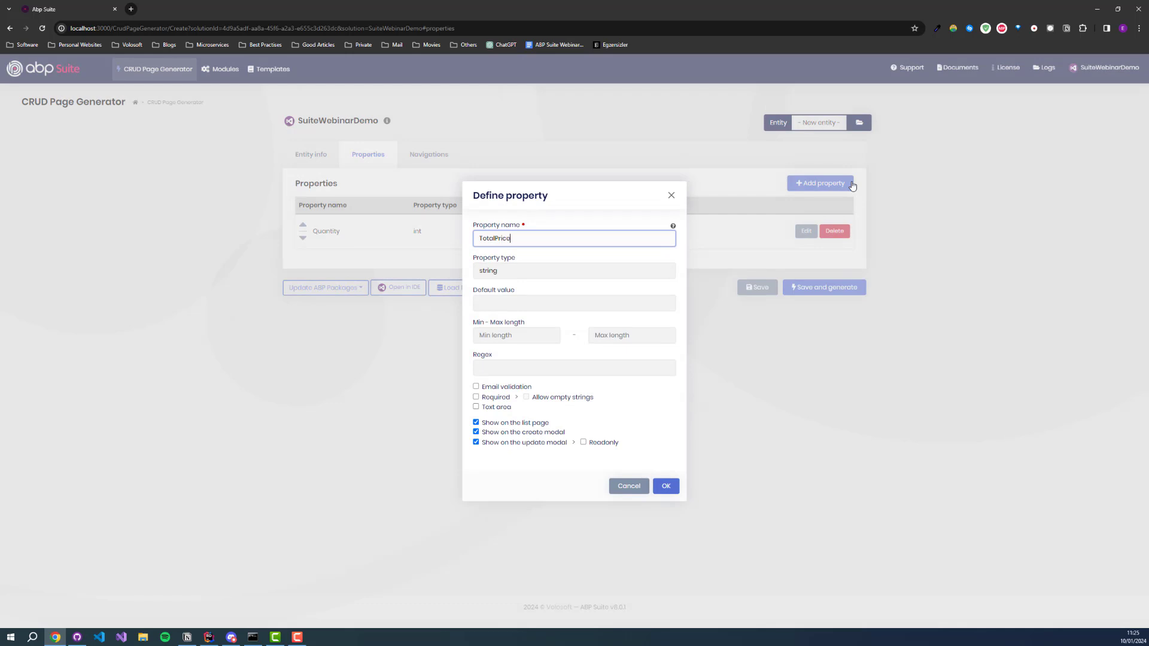
{"action": "left_click", "coordinate": [603, 271]}
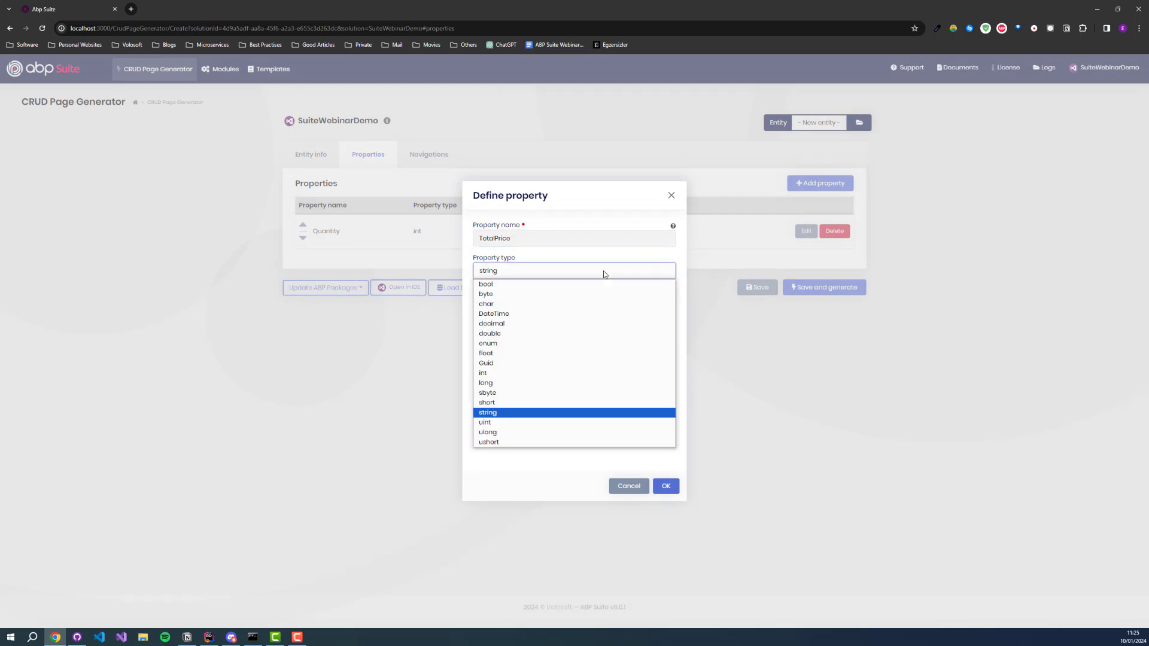
{"action": "left_click", "coordinate": [506, 353]}
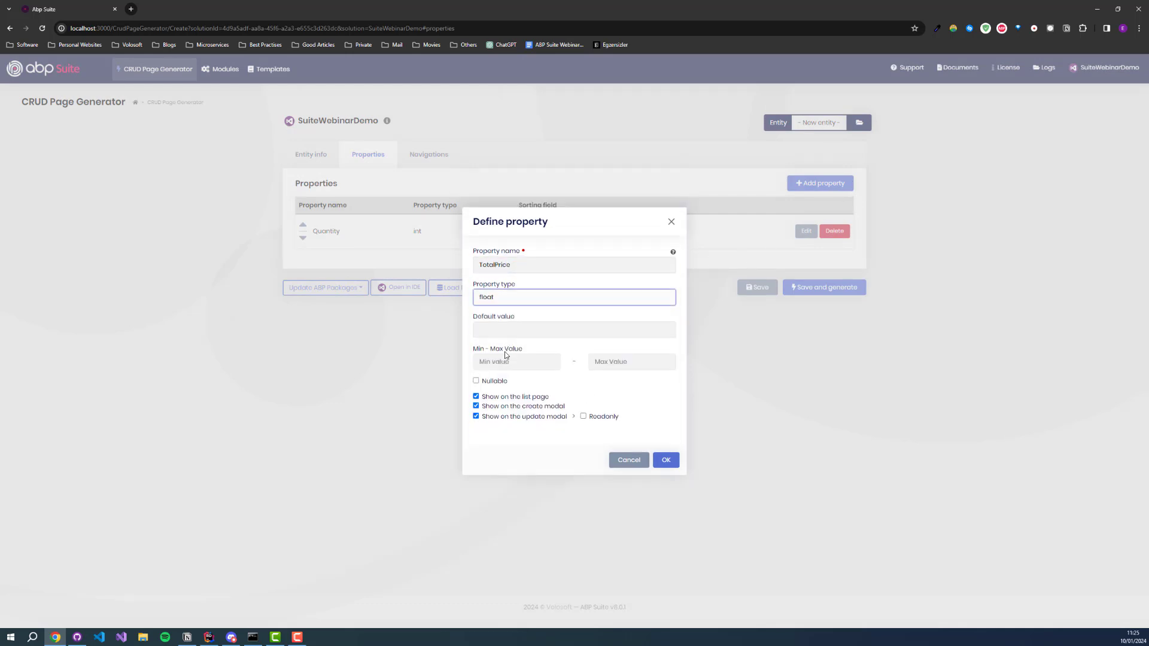
{"action": "left_click", "coordinate": [665, 462]}
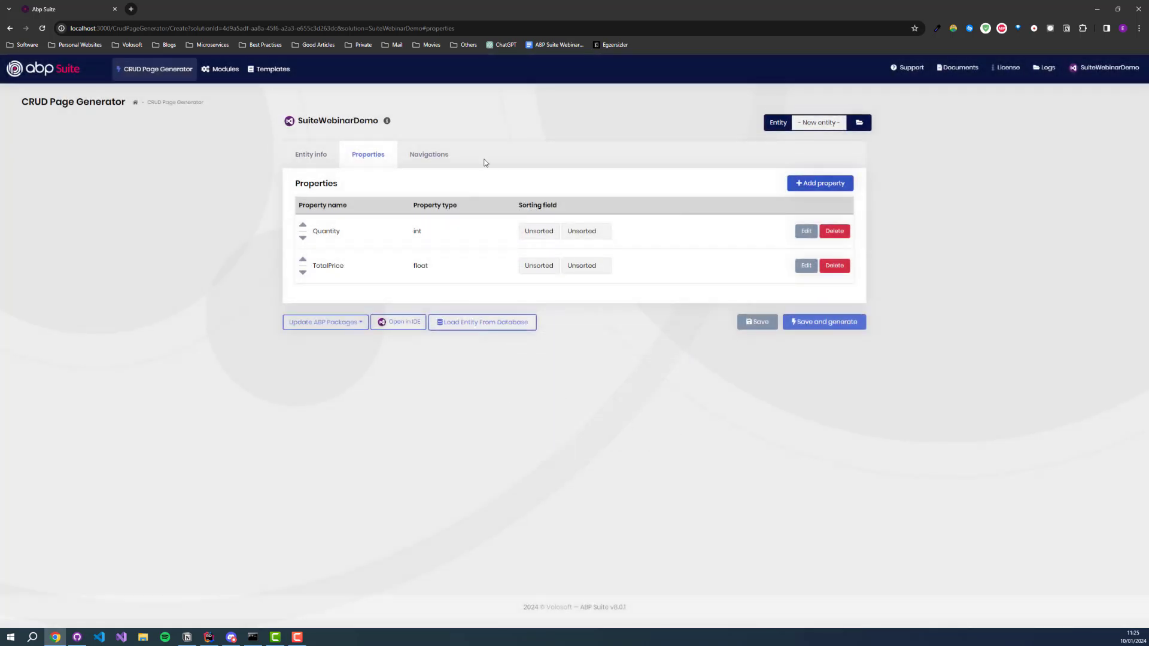
Step: Add a required one-to-many navigation property from OrderLine to Product.cs, with Name as the display property
{"action": "left_click", "coordinate": [430, 159]}
{"action": "left_click", "coordinate": [812, 182]}
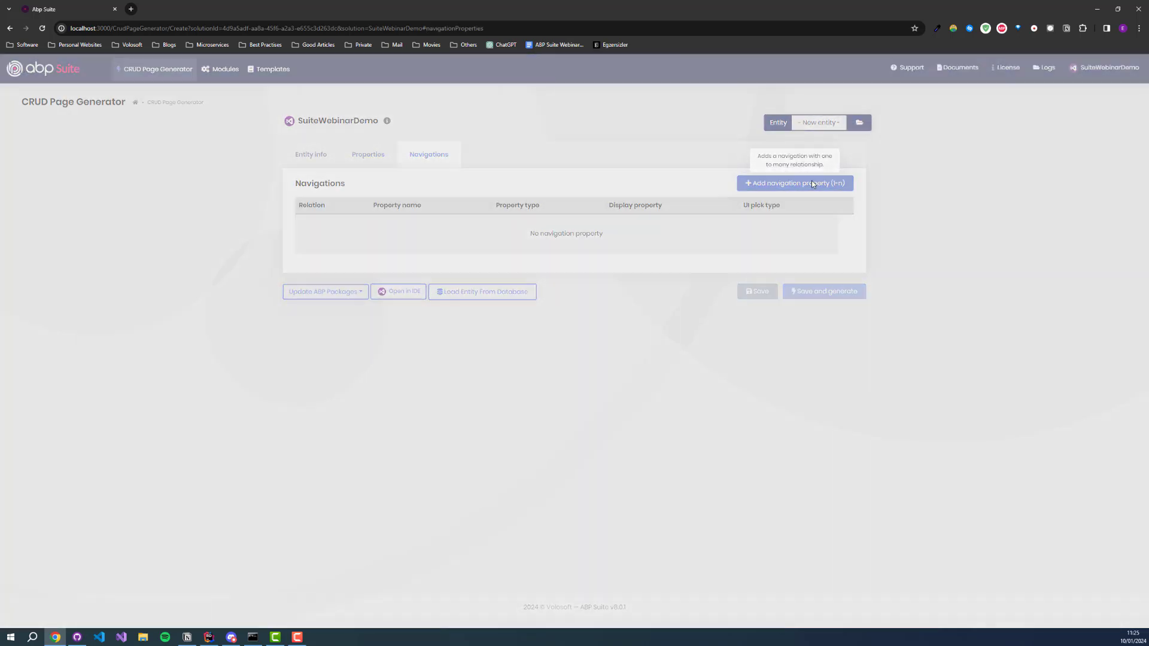
{"action": "left_click", "coordinate": [621, 146]}
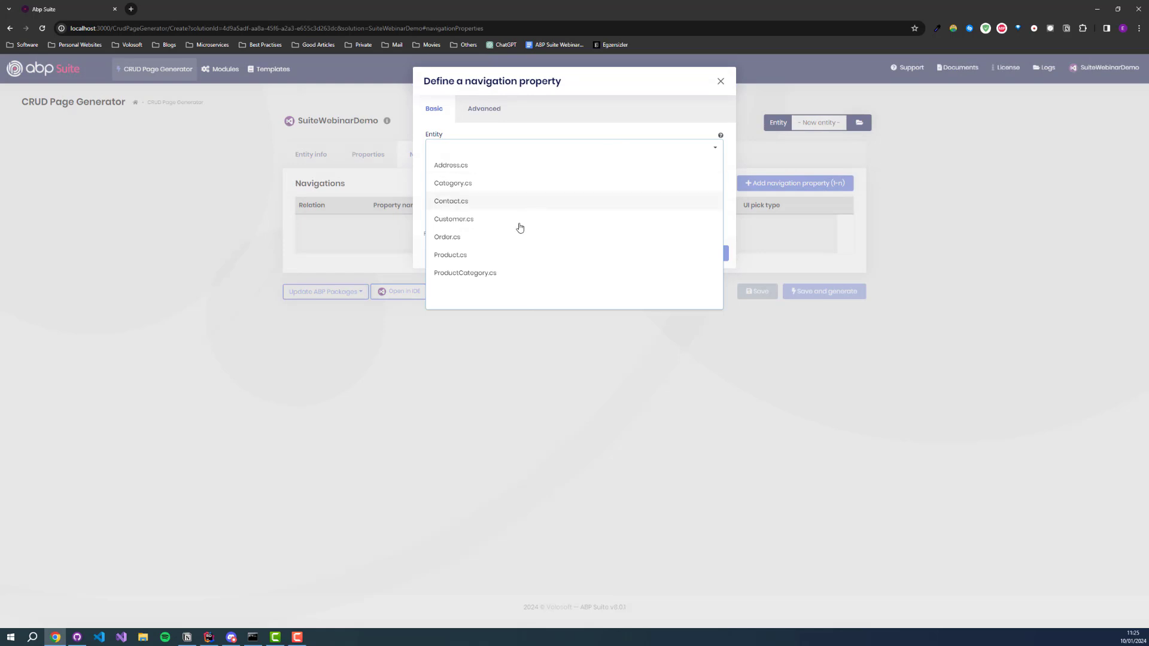
{"action": "left_click", "coordinate": [492, 256]}
{"action": "left_click", "coordinate": [488, 181]}
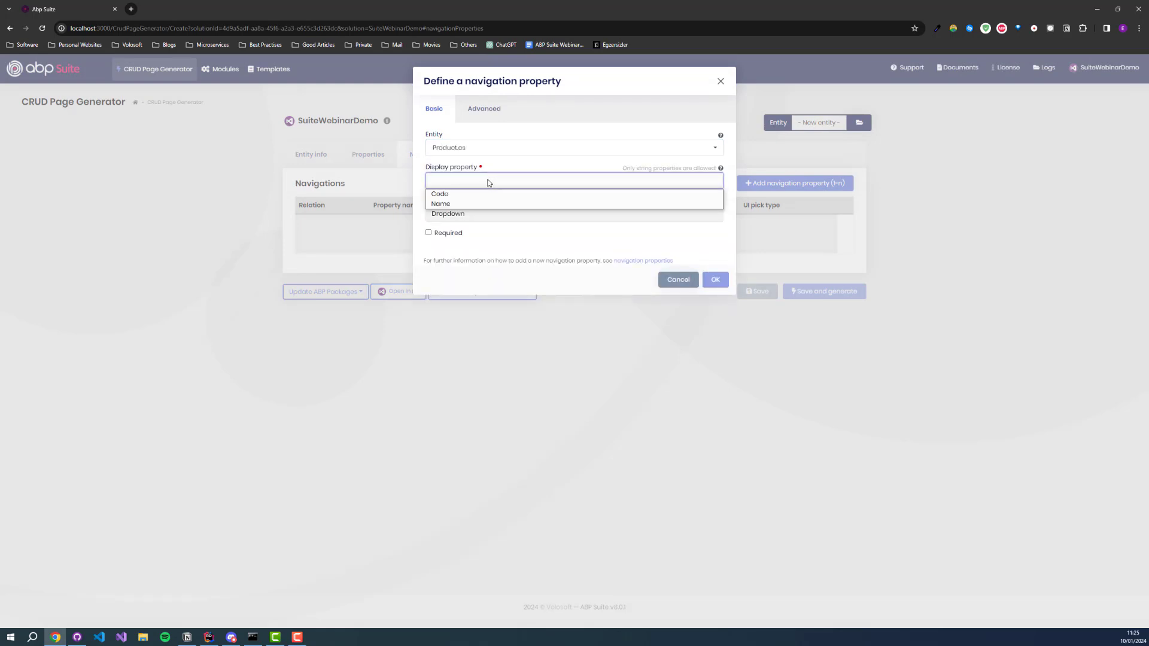
{"action": "left_click", "coordinate": [468, 205]}
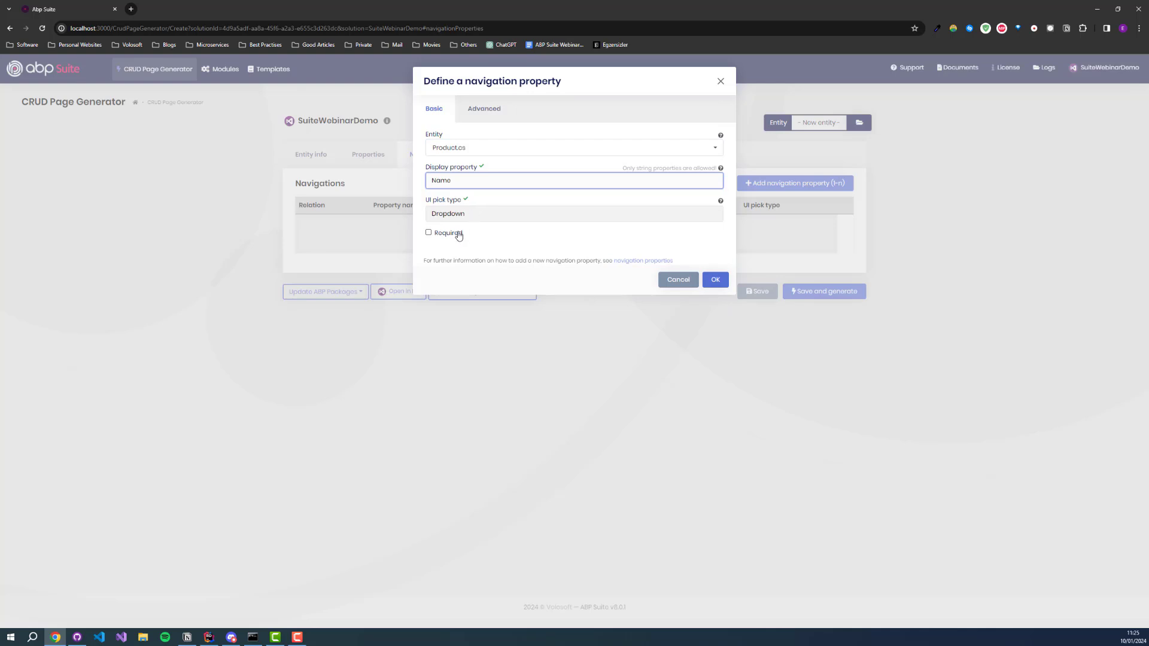
{"action": "left_click", "coordinate": [428, 232]}
{"action": "left_click", "coordinate": [712, 280]}
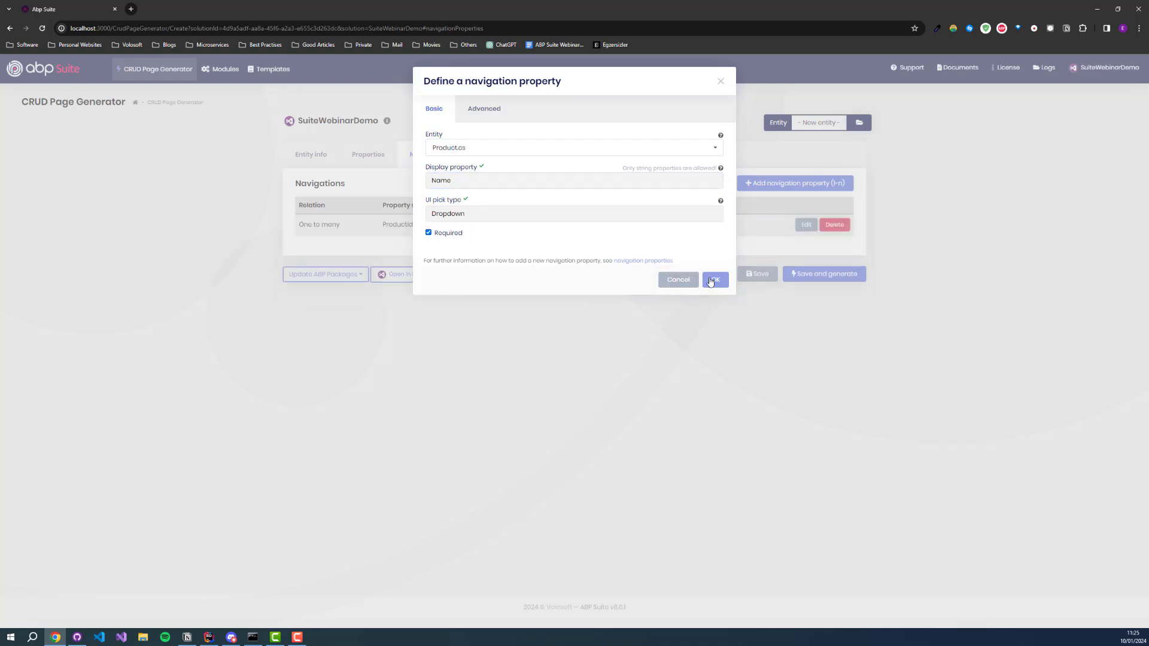
Step: Review the OrderLine entity's properties and general information, and save and generate the entity
{"action": "left_click", "coordinate": [386, 160]}
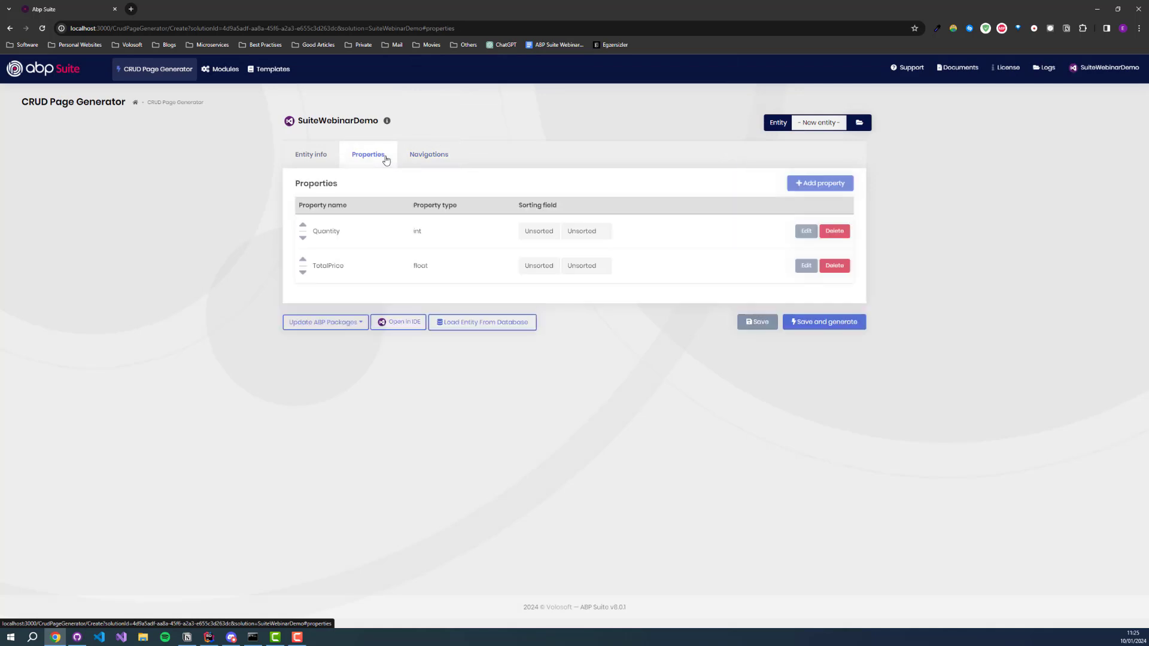
{"action": "left_click", "coordinate": [332, 157]}
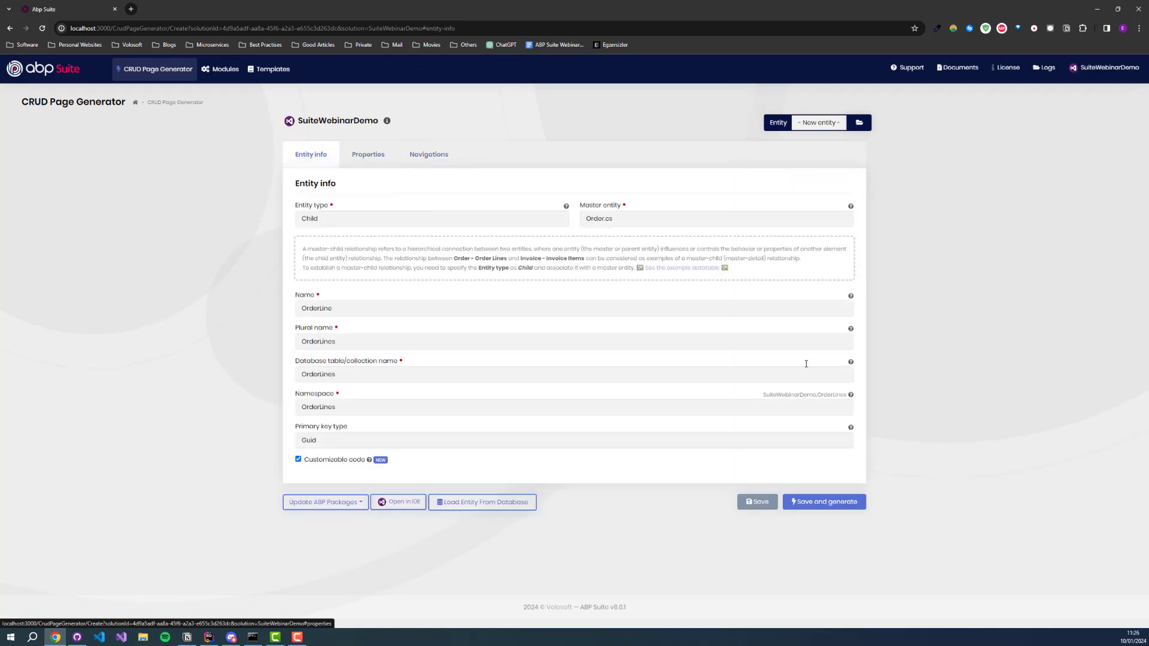
{"action": "left_click", "coordinate": [854, 505]}
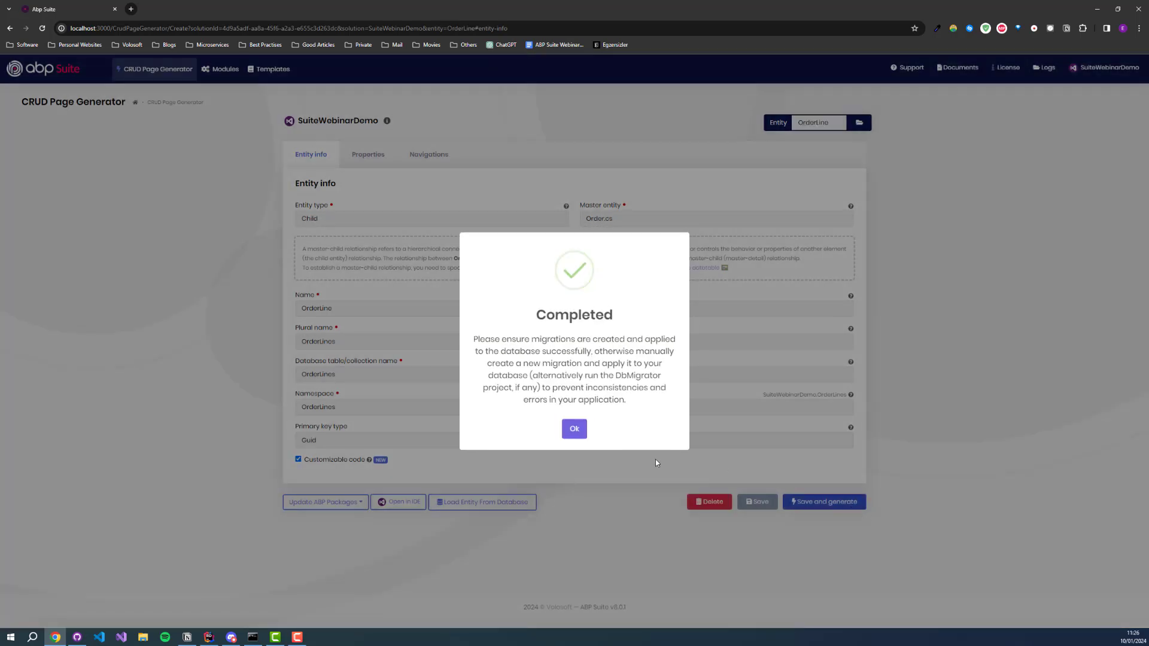
{"action": "left_click", "coordinate": [574, 429]}
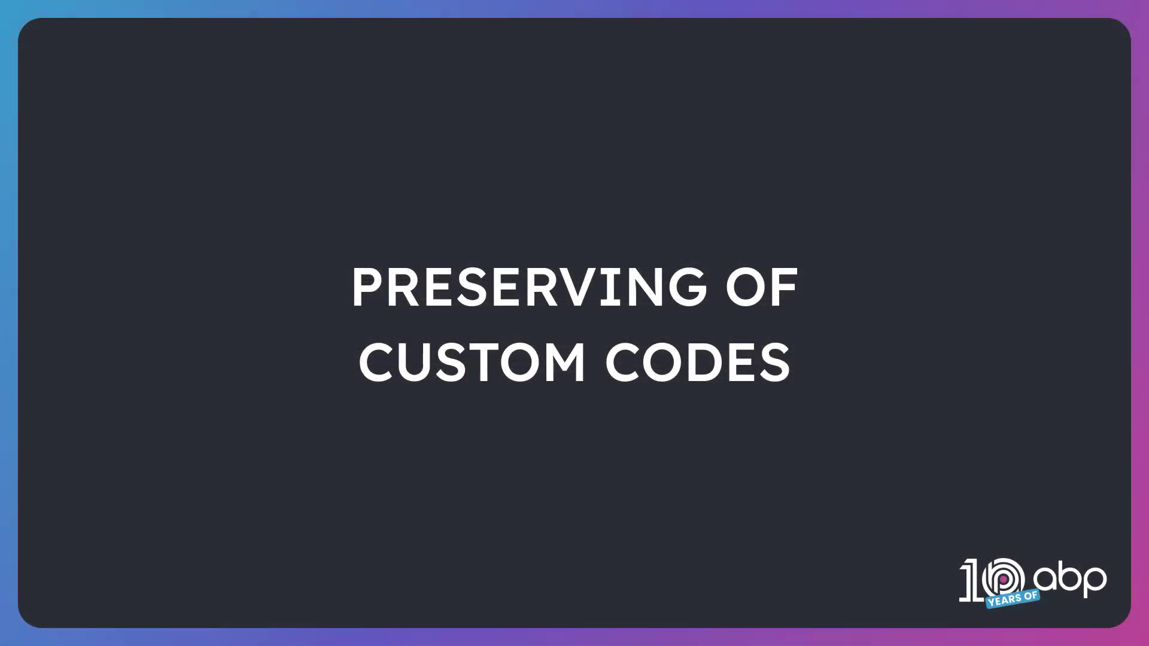